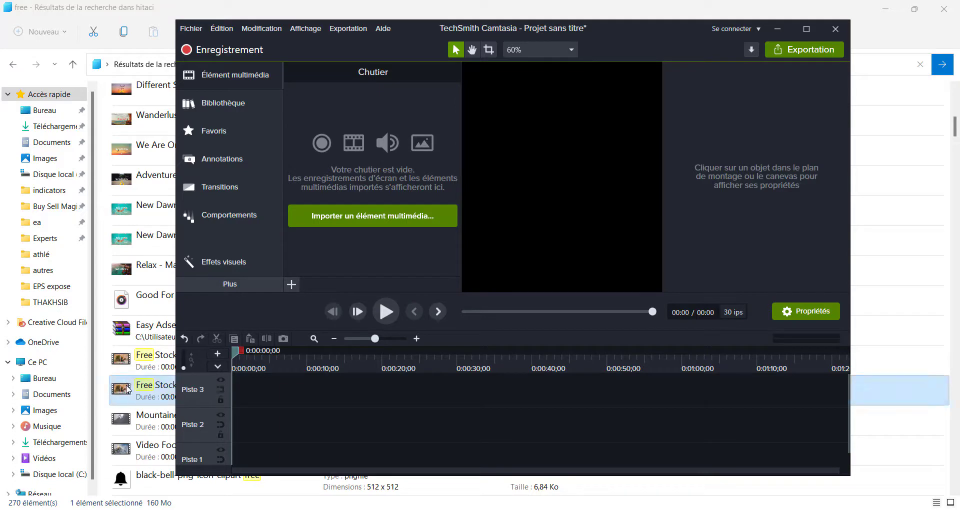
# Bring the Free Stock Footage of People Exercising video from File Explorer into Camtasia on Piste 2, starting at 0:00:00;00, with the window maximized.
pyautogui.moveTo(127, 389); pyautogui.dragTo(353, 426)
pyautogui.click(806, 29)
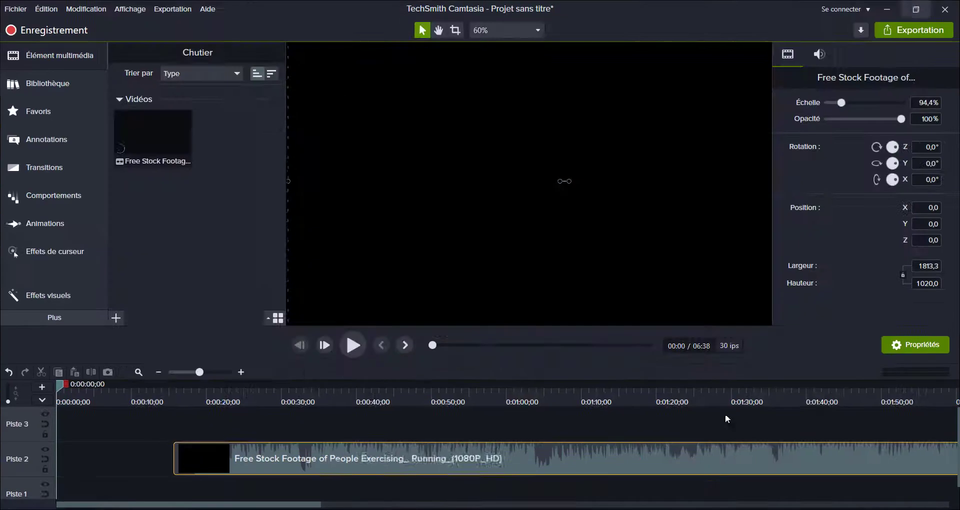
pyautogui.moveTo(733, 458); pyautogui.dragTo(184, 391)
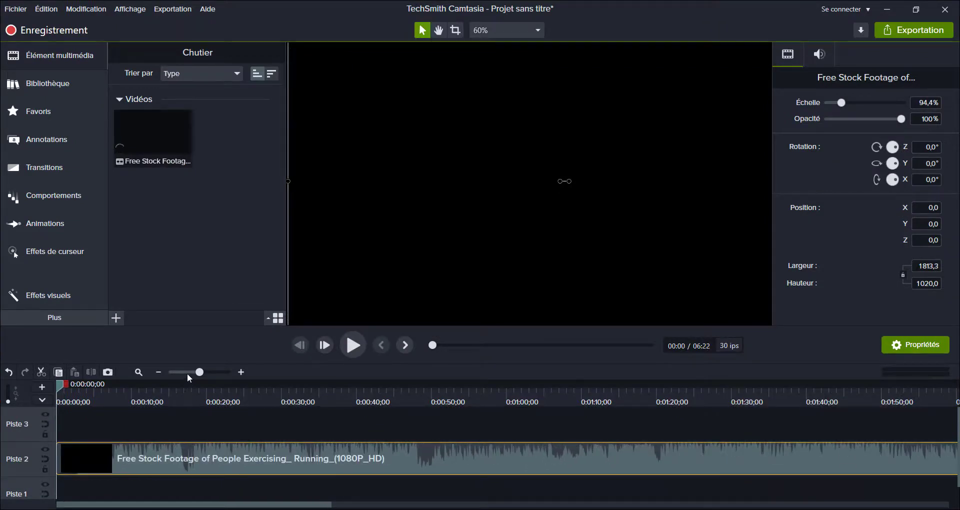
# Split the footage clip on Piste 2 at 0:04:55;11 and delete the part before the cut.
pyautogui.click(174, 373)
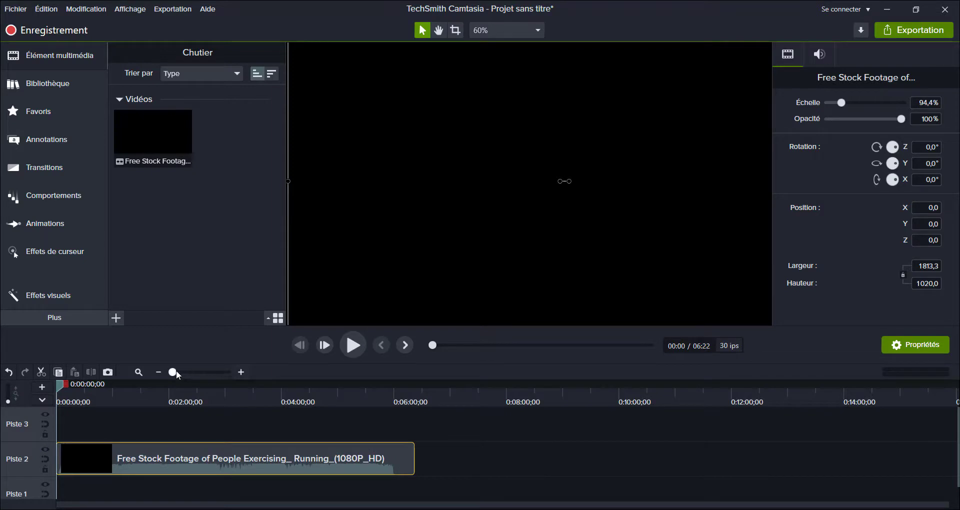
pyautogui.moveTo(176, 372); pyautogui.dragTo(215, 374)
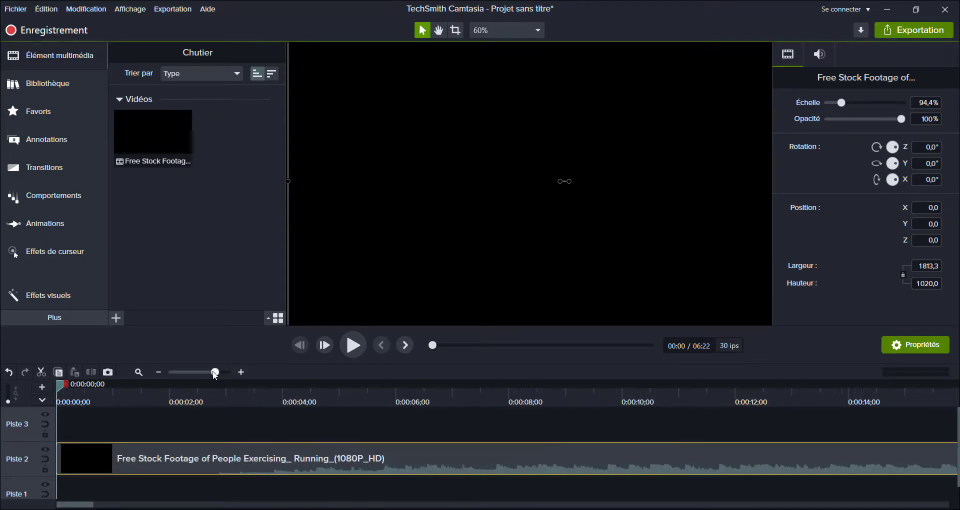
pyautogui.click(180, 373)
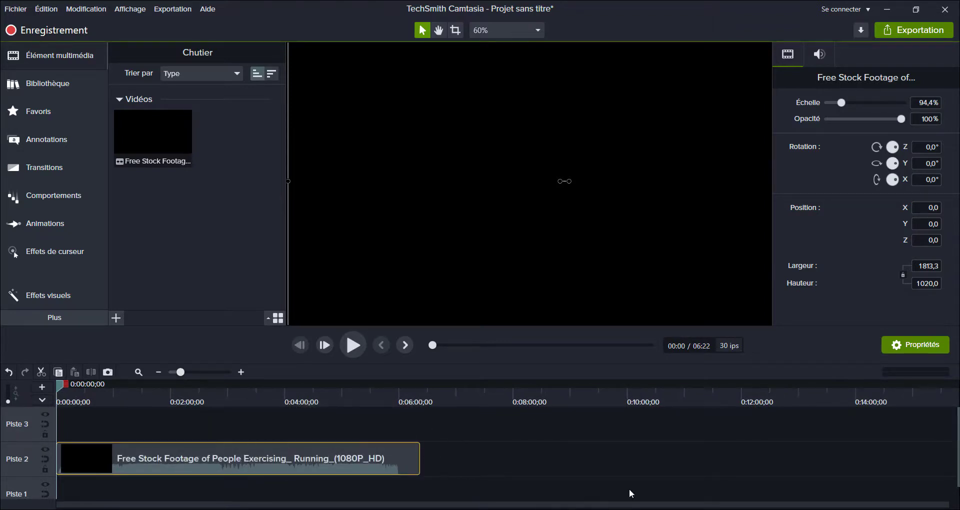
pyautogui.moveTo(59, 388); pyautogui.dragTo(323, 454)
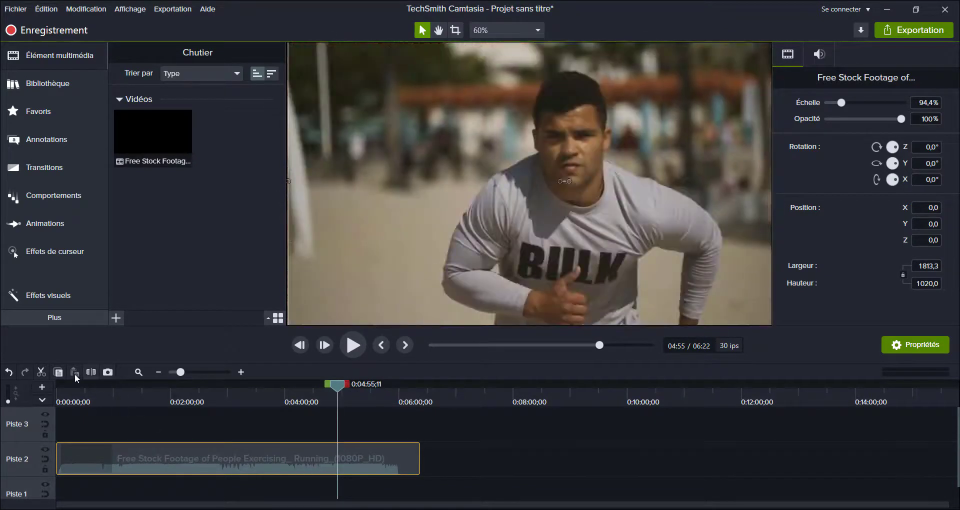
pyautogui.click(225, 458)
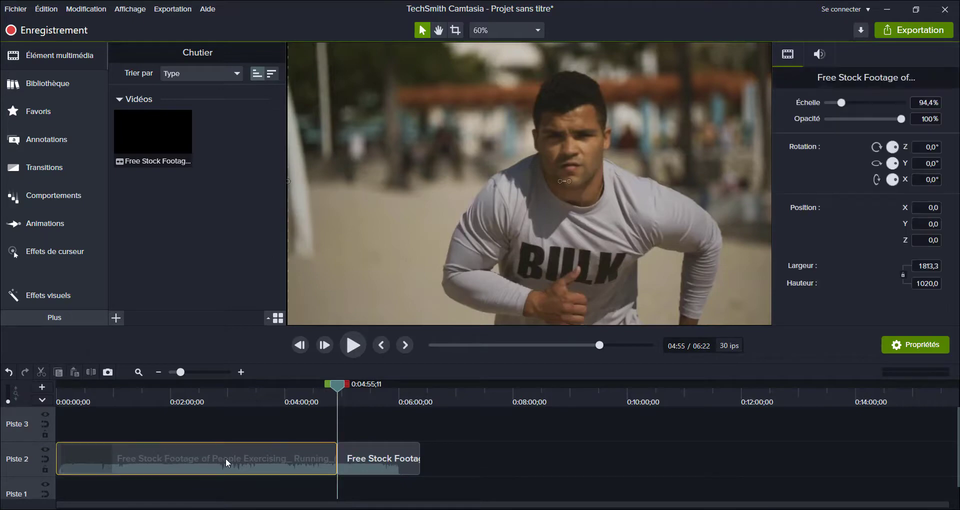
pyautogui.press('Delete')
# Move the remaining footage clip to the start of Piste 2 and set the playhead at 0:00:02;19.
pyautogui.moveTo(405, 465); pyautogui.dragTo(79, 457)
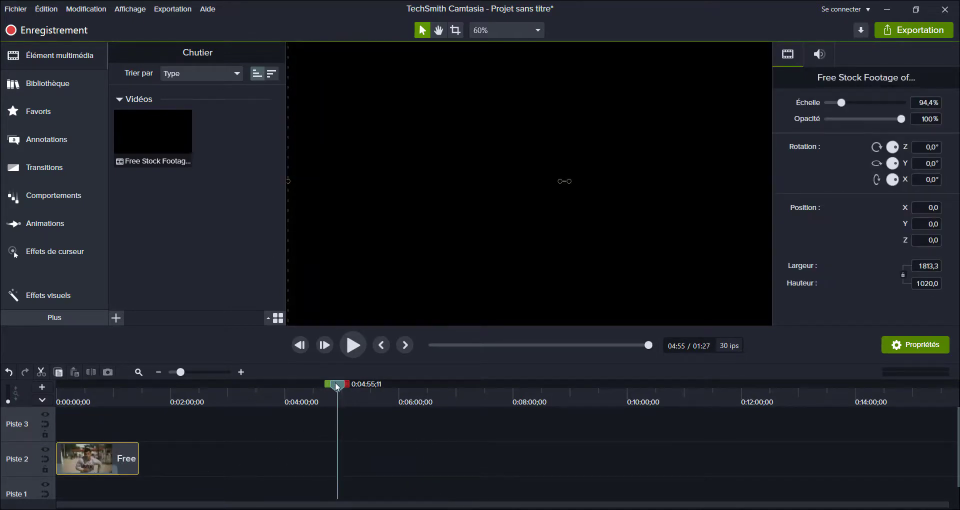
pyautogui.moveTo(335, 382); pyautogui.dragTo(80, 441)
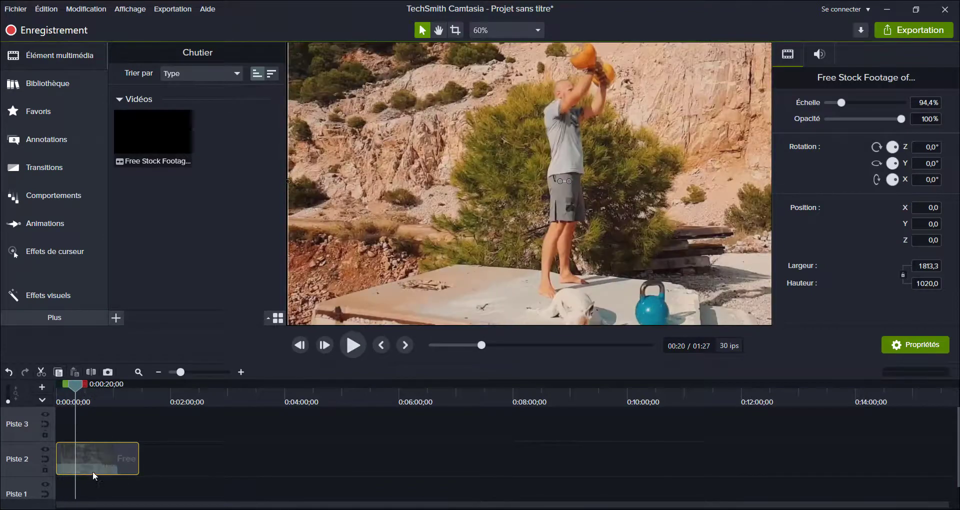
pyautogui.moveTo(70, 386); pyautogui.dragTo(56, 403)
pyautogui.moveTo(106, 474)
pyautogui.mouseDown()
pyautogui.moveTo(104, 482)
pyautogui.moveTo(106, 469)
pyautogui.moveTo(92, 471)
pyautogui.moveTo(99, 458)
pyautogui.mouseUp()
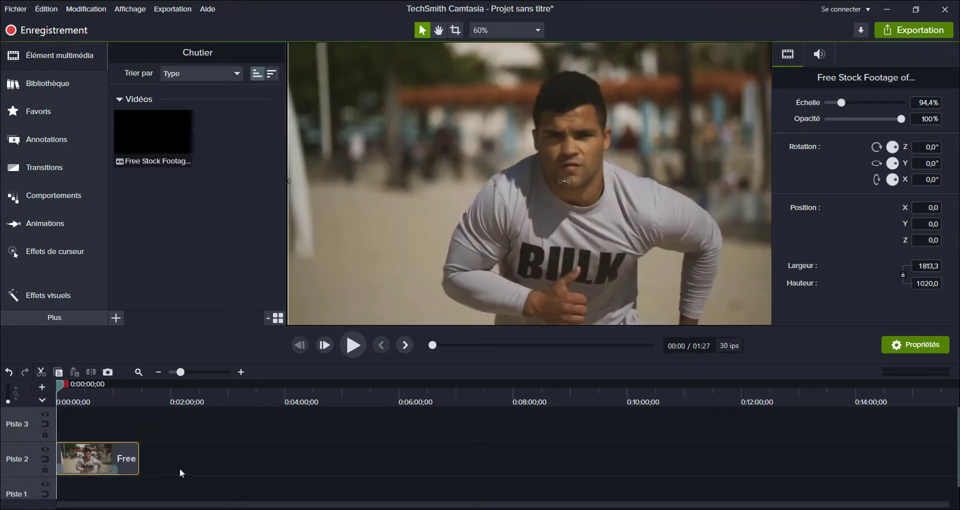
pyautogui.click(179, 468)
pyautogui.moveTo(58, 385)
pyautogui.mouseDown()
pyautogui.moveTo(87, 388)
pyautogui.moveTo(60, 388)
pyautogui.mouseUp()
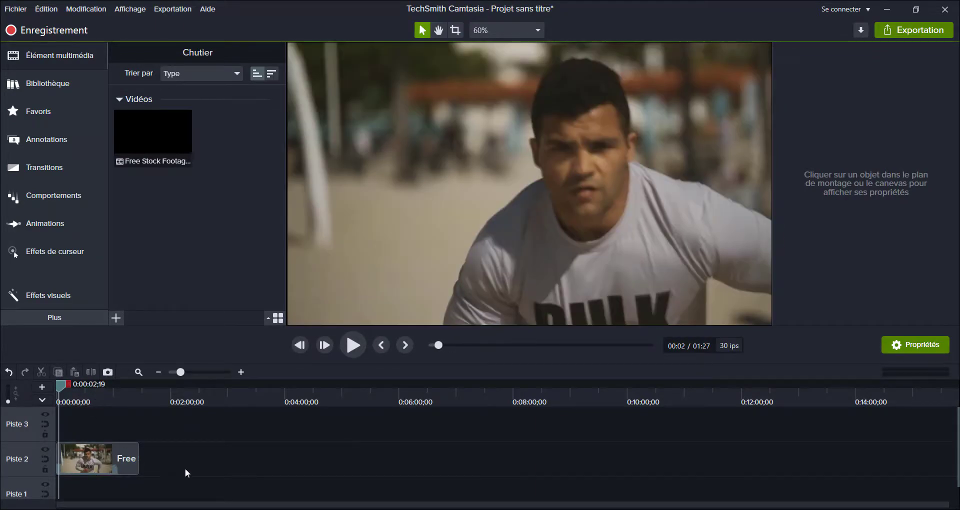
# Move the footage clip down to Piste 1 and separate its audio from the video.
pyautogui.moveTo(118, 452); pyautogui.dragTo(106, 481)
pyautogui.scroll(-1, 175, 460)
pyautogui.rightClick(106, 482)
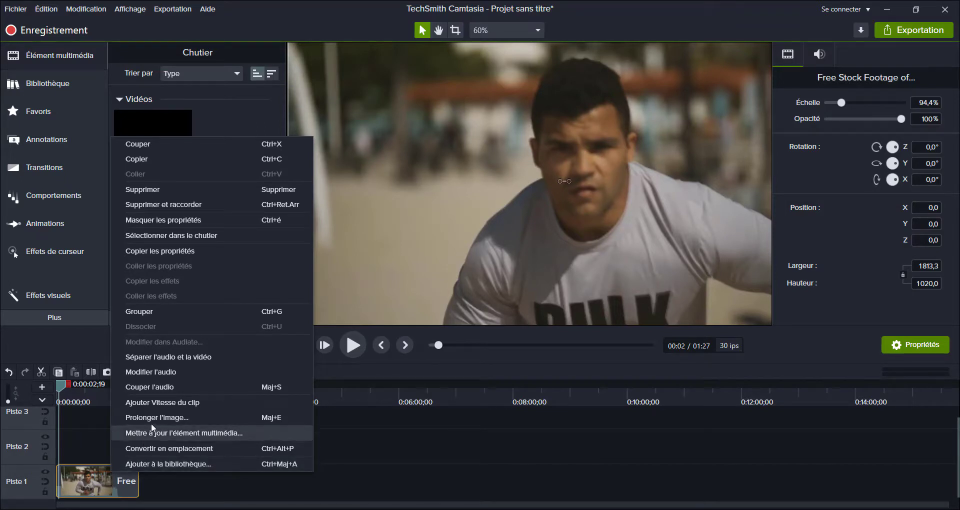
pyautogui.click(145, 358)
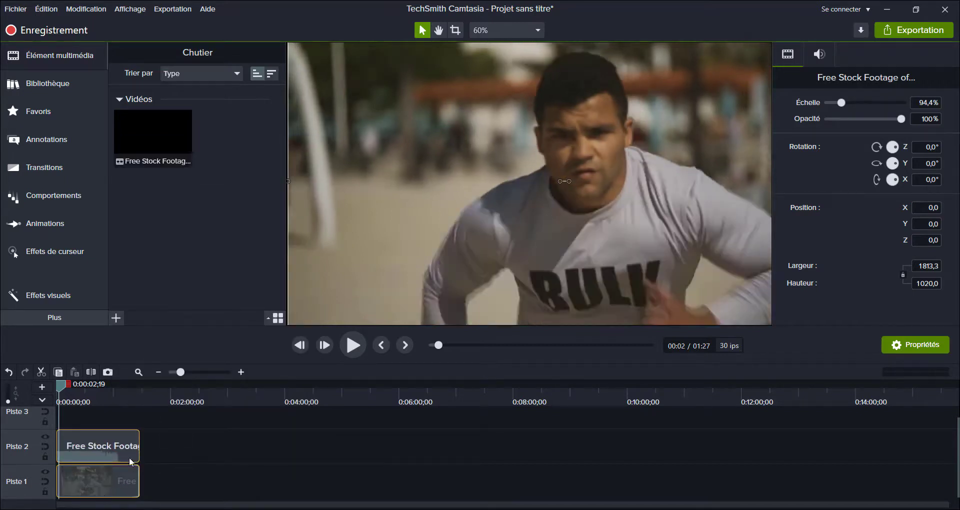
# Pull the separated audio clip on Piste 2 away from the video and delete it.
pyautogui.click(99, 451)
pyautogui.moveTo(99, 451); pyautogui.dragTo(292, 450)
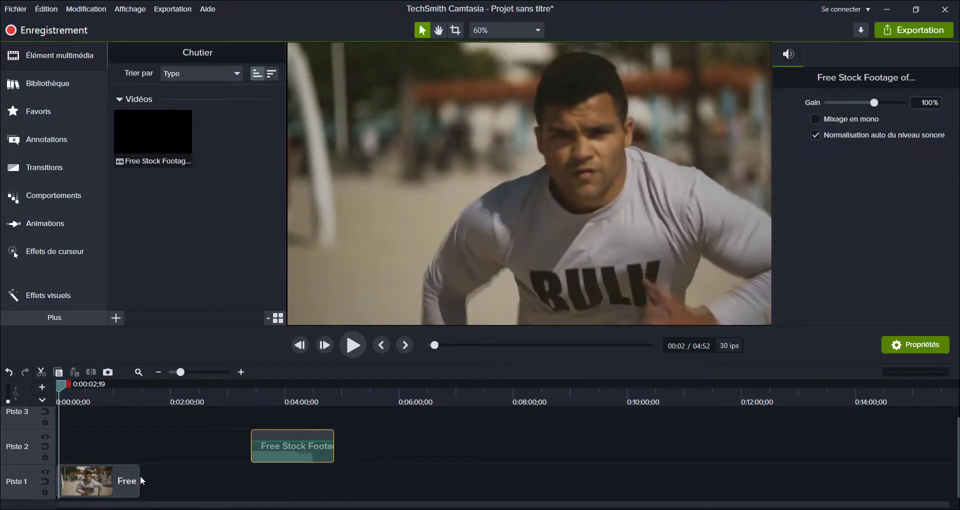
pyautogui.click(277, 463)
pyautogui.click(284, 457)
pyautogui.press('Delete')
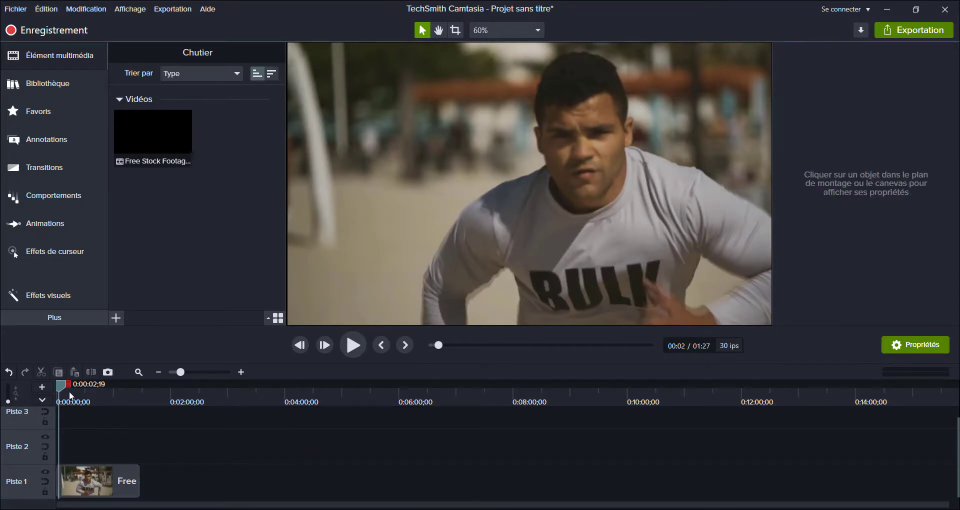
# Align the silent footage clip with the start of Piste 1 and place the playhead at 0:00:01;06.
pyautogui.click(104, 477)
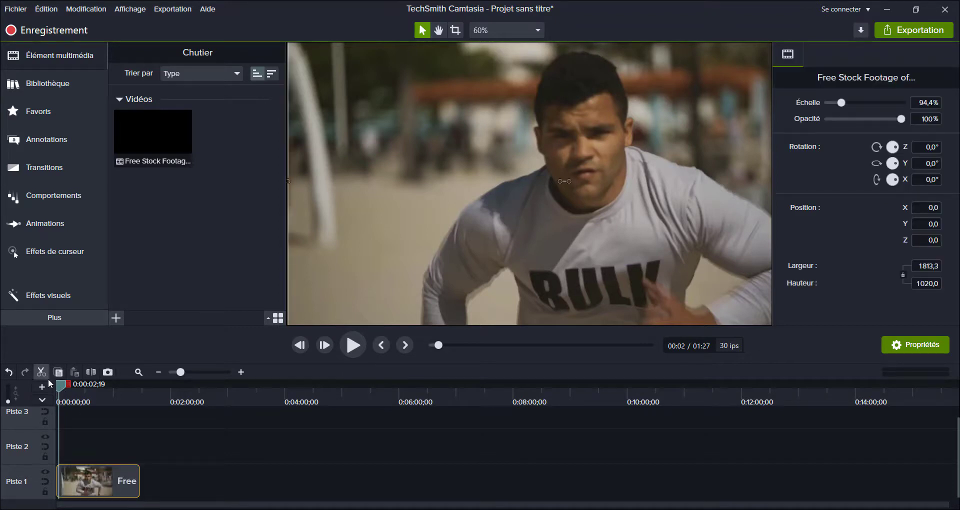
pyautogui.moveTo(62, 385)
pyautogui.mouseDown()
pyautogui.moveTo(52, 385)
pyautogui.moveTo(127, 391)
pyautogui.moveTo(62, 396)
pyautogui.mouseUp()
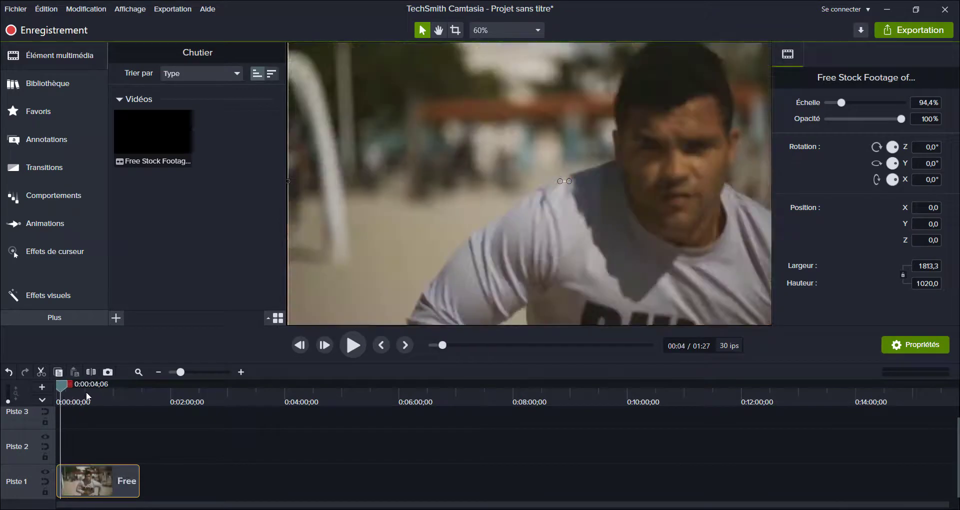
pyautogui.click(199, 372)
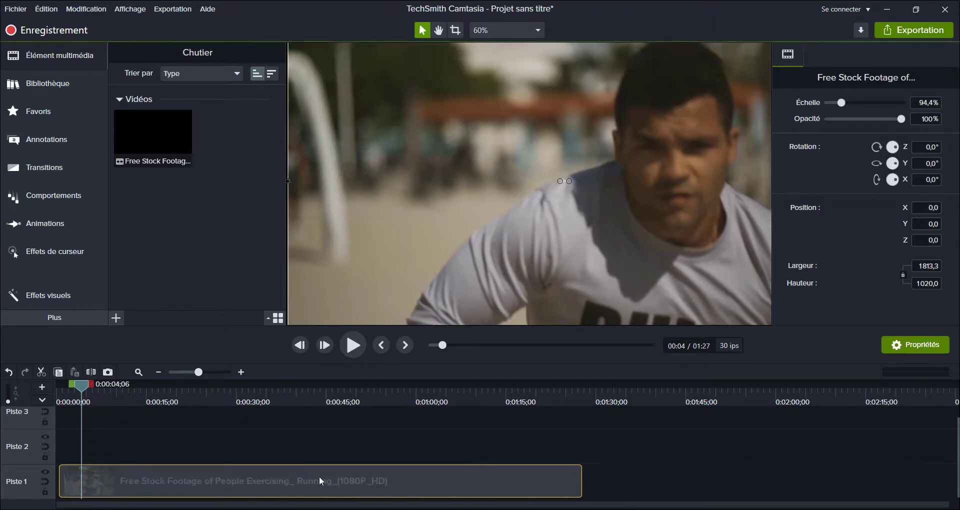
pyautogui.moveTo(463, 493); pyautogui.dragTo(461, 494)
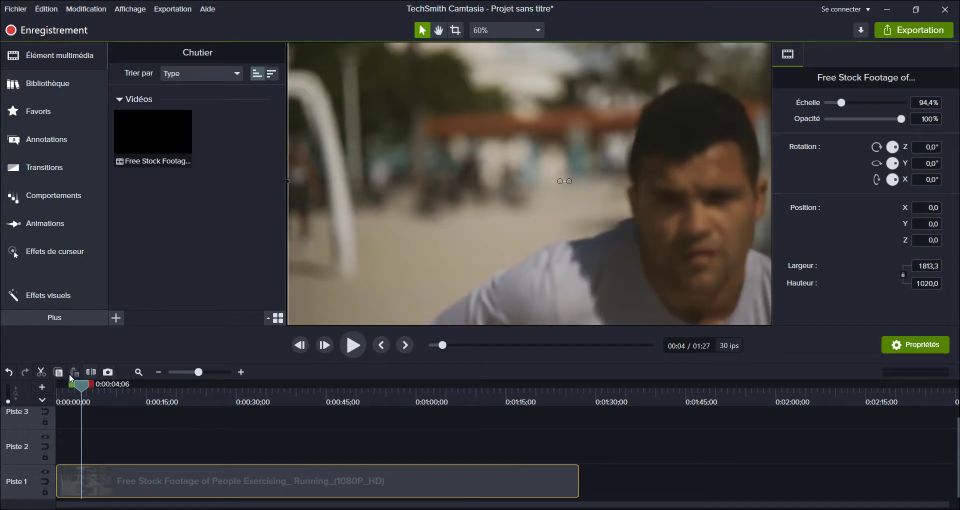
pyautogui.moveTo(74, 386); pyautogui.dragTo(53, 389)
pyautogui.press('space')
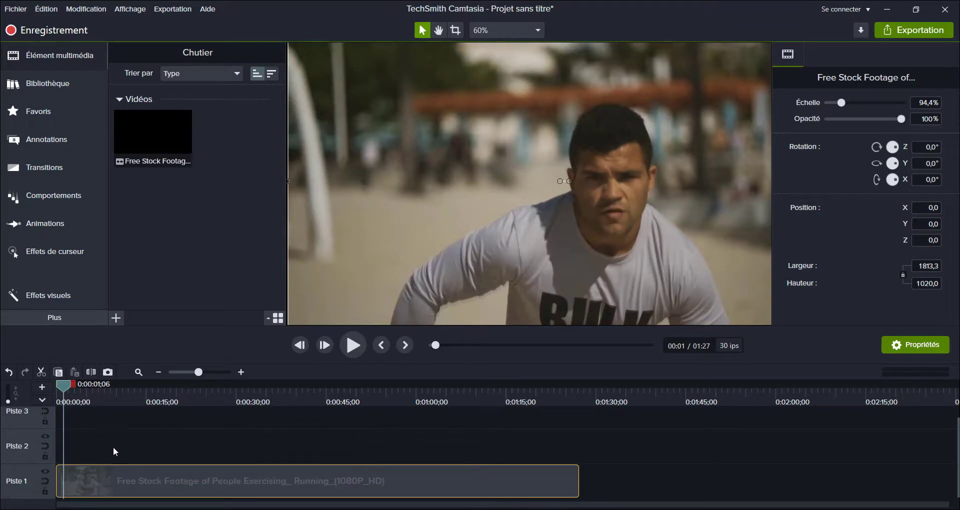
pyautogui.scroll(1, 122, 456)
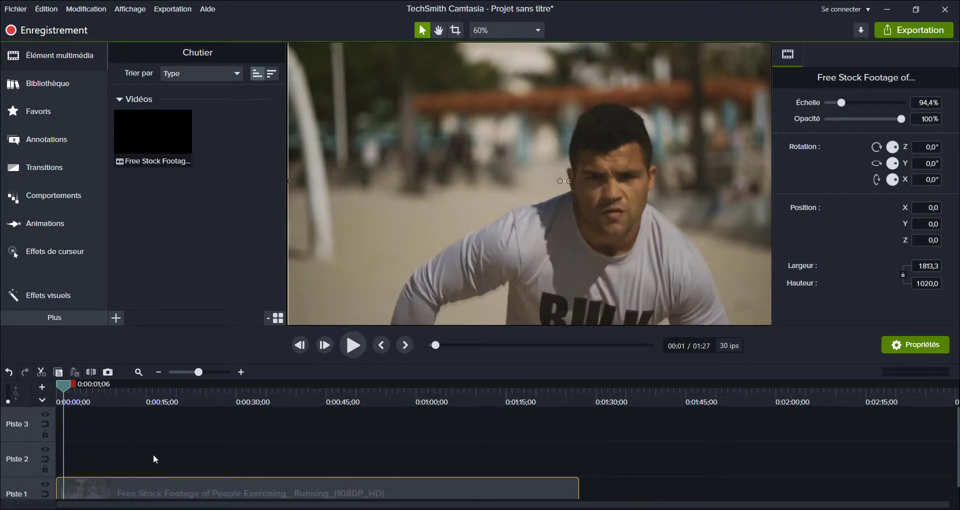
pyautogui.scroll(-1, 156, 457)
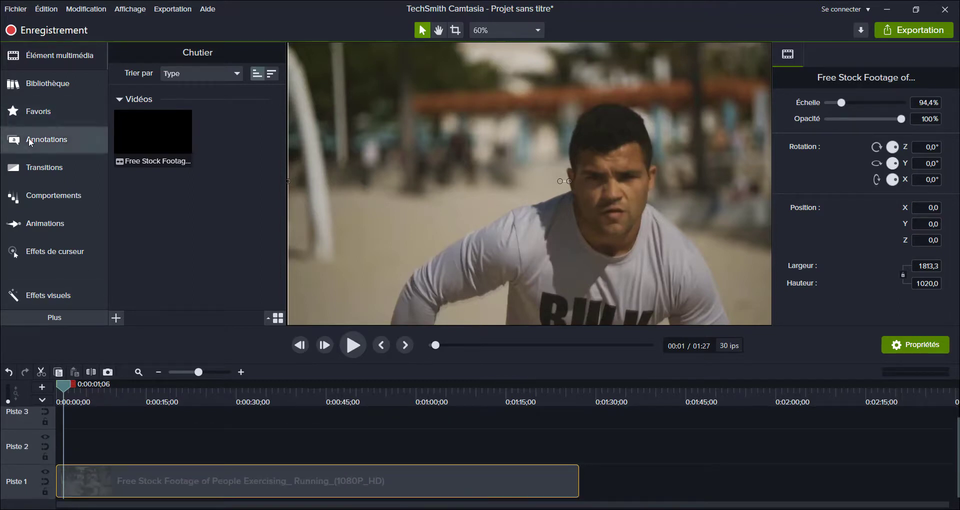
# Add the bokehdots background from the library's Arrière-plans animés folder to Piste 2, above the footage.
pyautogui.click(34, 77)
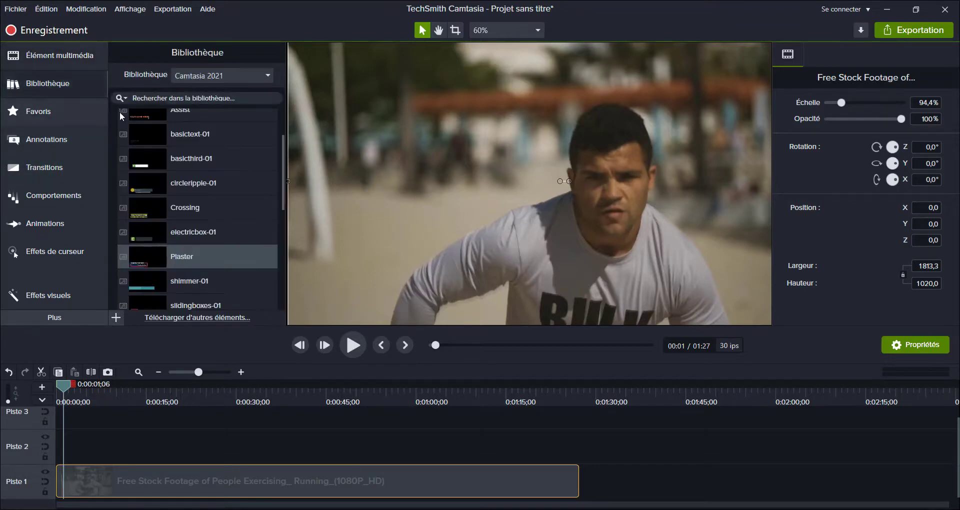
pyautogui.click(115, 145)
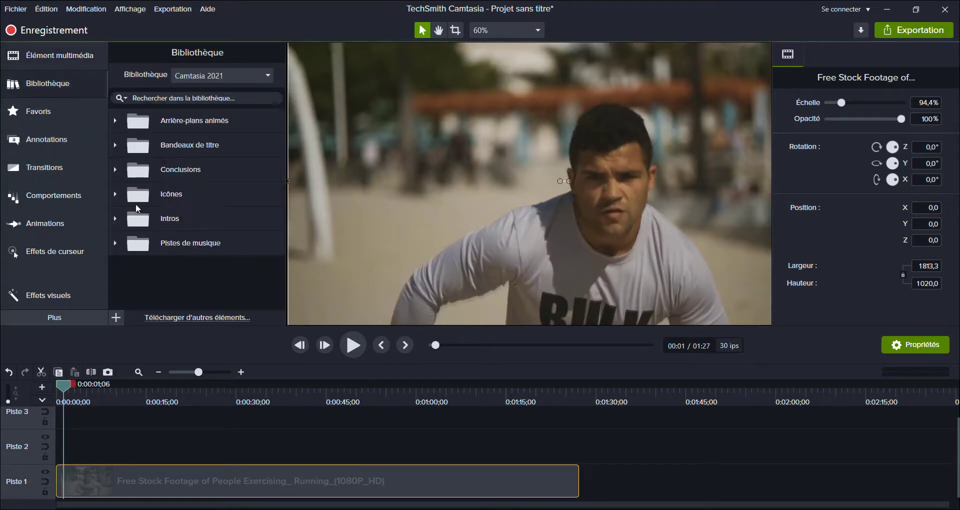
pyautogui.click(116, 120)
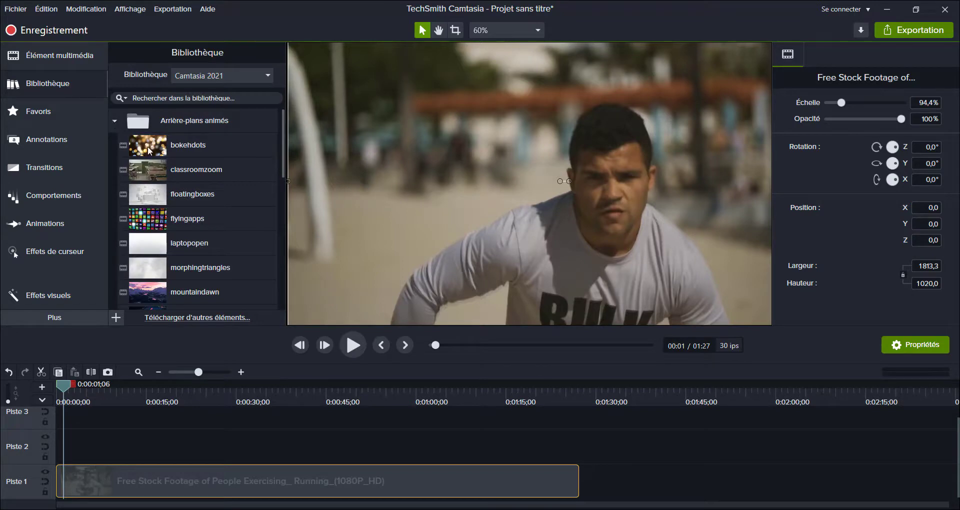
pyautogui.moveTo(149, 147); pyautogui.dragTo(193, 453)
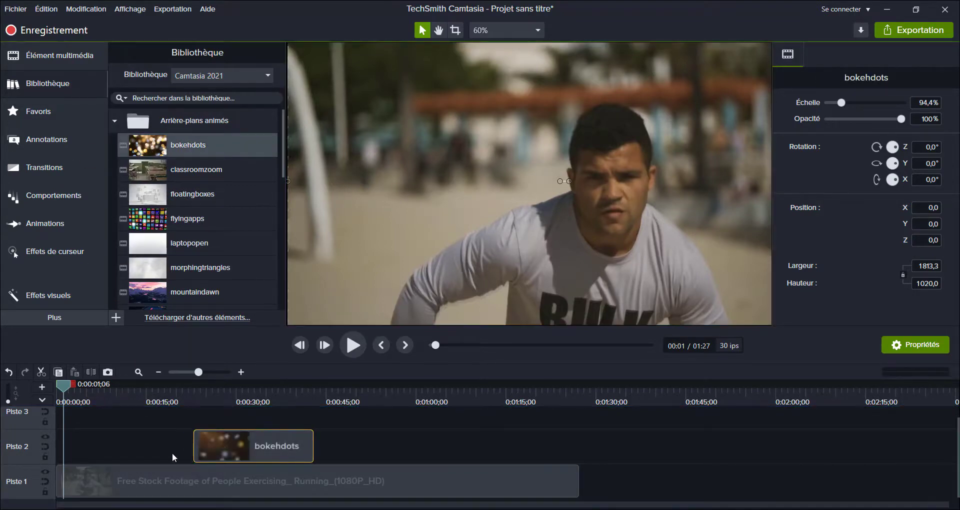
# Move the bokehdots clip later on Piste 2 so it ends at about 0:01:02.
pyautogui.click(87, 391)
pyautogui.moveTo(88, 391); pyautogui.dragTo(427, 460)
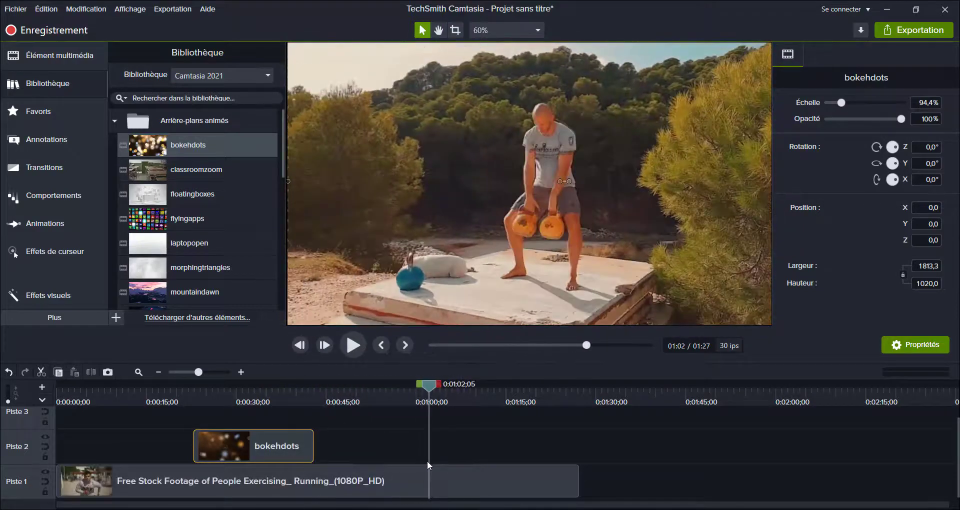
pyautogui.moveTo(293, 443); pyautogui.dragTo(400, 449)
# Try the footage on Piste 3 above bokehdots, return it to Piste 1, and shift bokehdots earlier on Piste 2.
pyautogui.moveTo(388, 490); pyautogui.dragTo(332, 427)
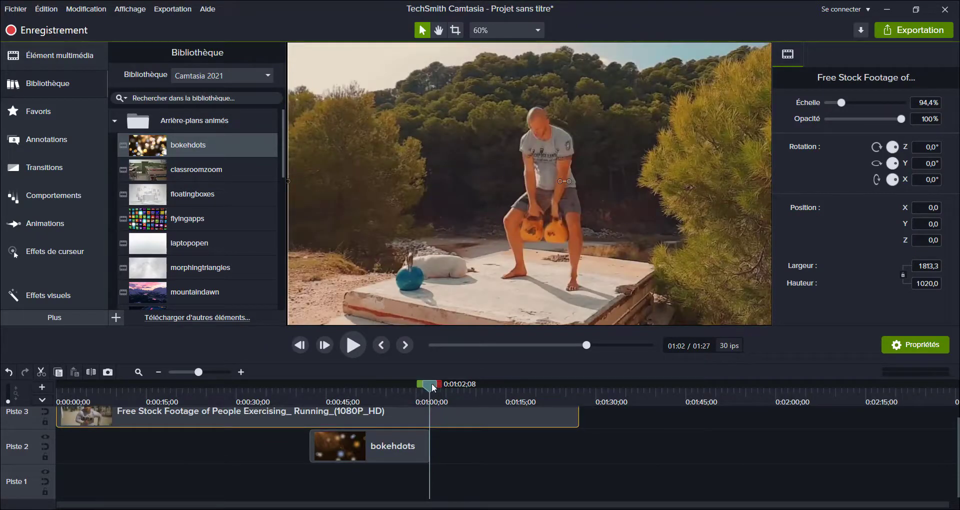
pyautogui.moveTo(433, 386); pyautogui.dragTo(364, 405)
pyautogui.moveTo(308, 416); pyautogui.dragTo(272, 508)
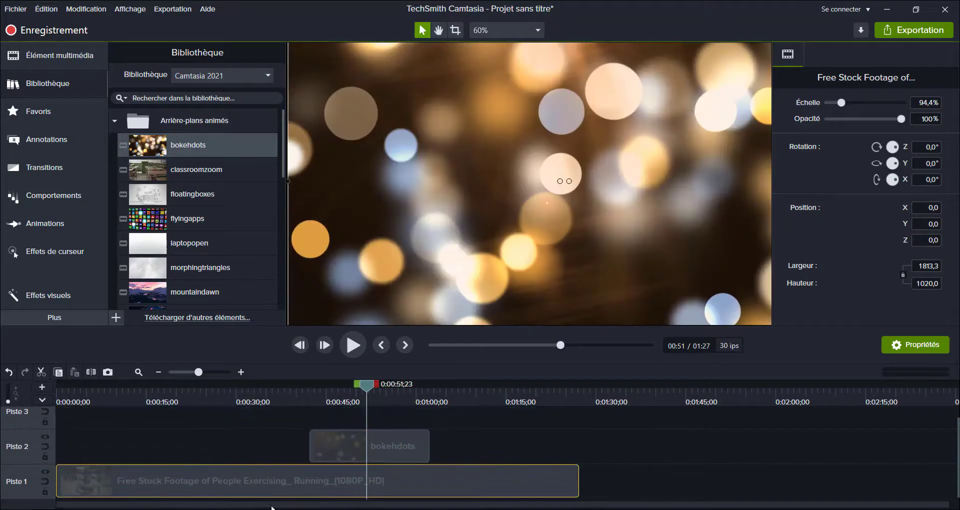
pyautogui.moveTo(357, 438); pyautogui.dragTo(294, 440)
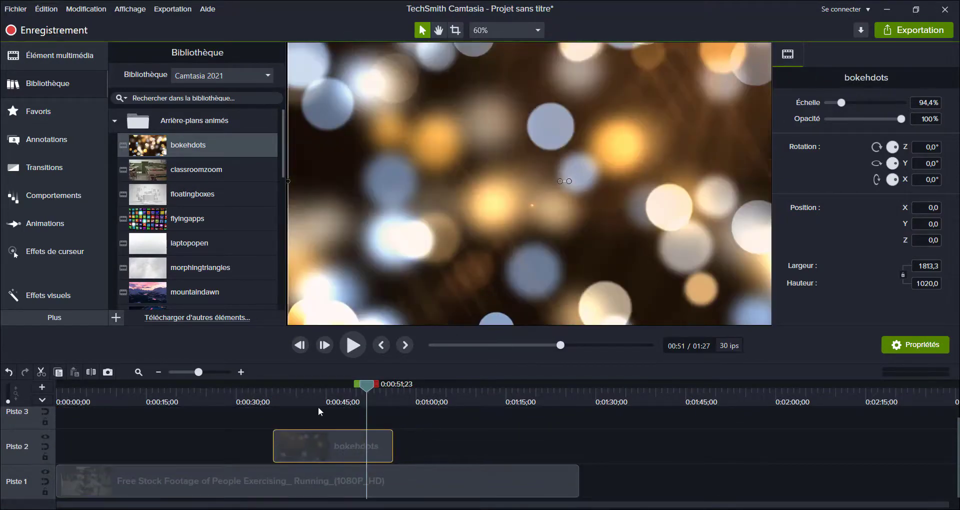
# Split the footage on Piste 1 at 0:00:17;17 and move its second part later to open a gap.
pyautogui.moveTo(359, 386); pyautogui.dragTo(165, 419)
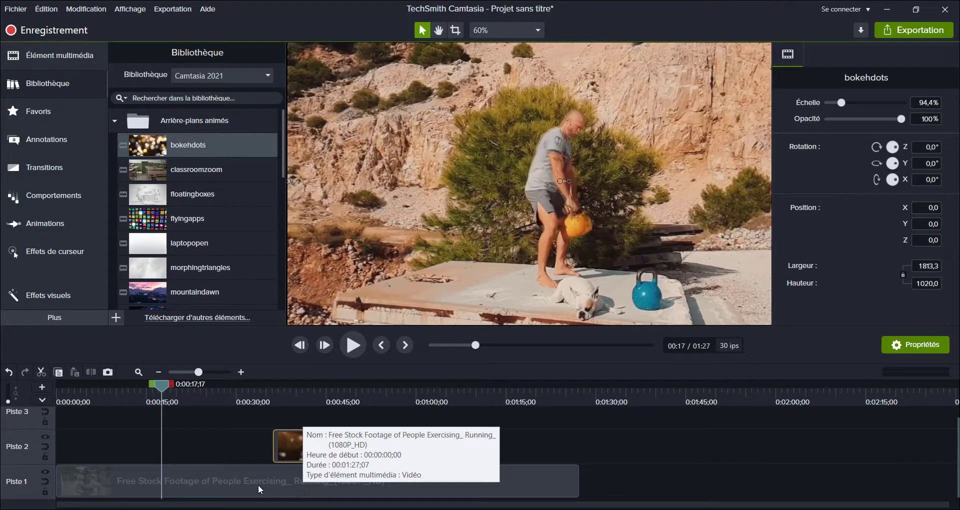
pyautogui.click(150, 468)
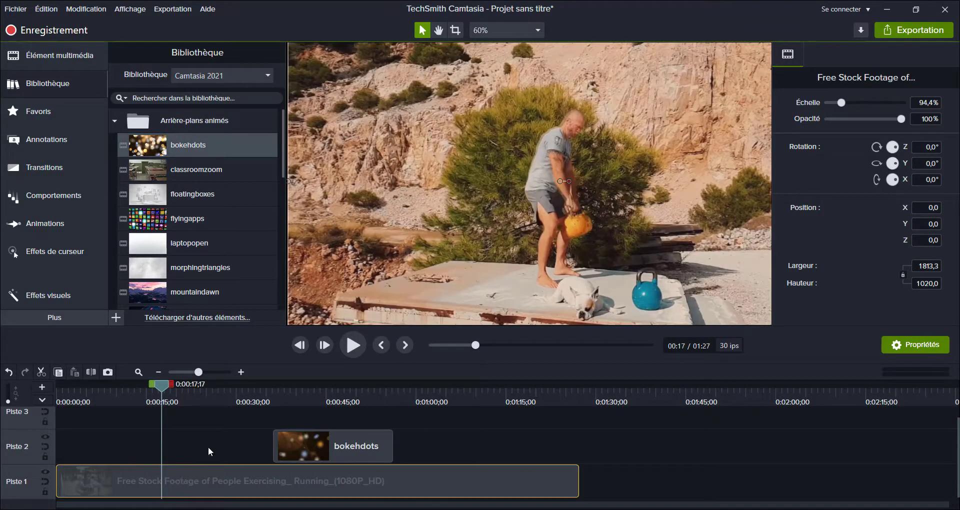
pyautogui.click(92, 371)
pyautogui.click(212, 480)
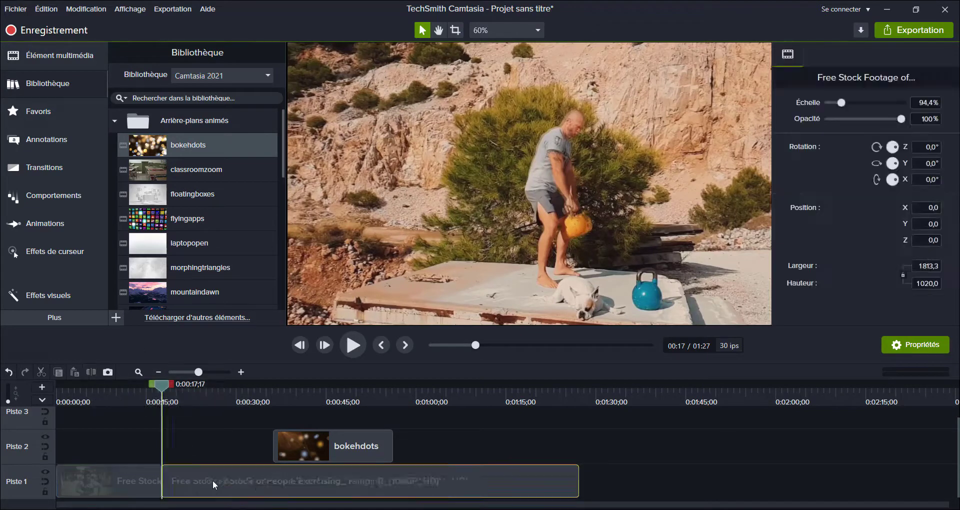
pyautogui.moveTo(212, 480); pyautogui.dragTo(437, 505)
# Place the bokehdots clip in the gap on Piste 1 and join the second footage part to its end.
pyautogui.click(117, 487)
pyautogui.moveTo(317, 449); pyautogui.dragTo(232, 475)
pyautogui.moveTo(436, 473); pyautogui.dragTo(355, 479)
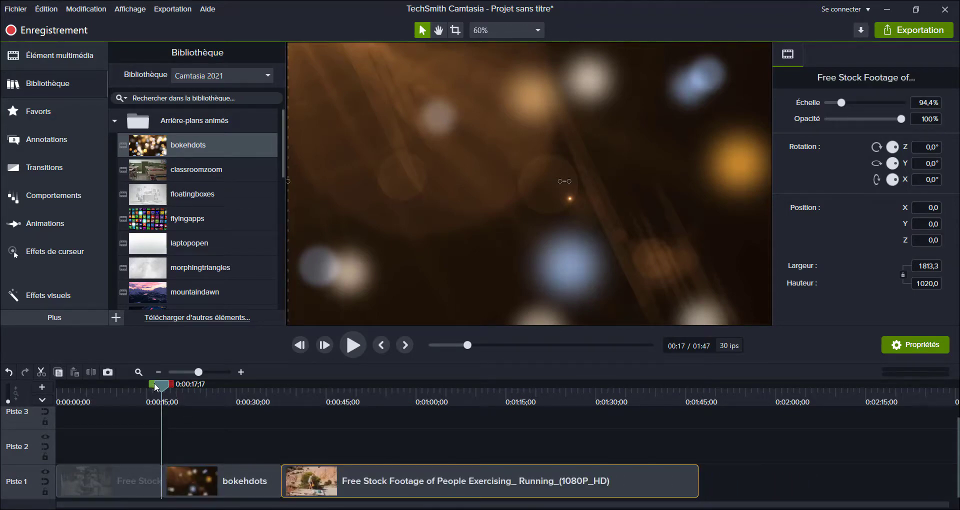
# Scrub through the Piste 1 clips to 0:00:45;15 and leave a small gap between bokehdots and the second footage part.
pyautogui.moveTo(157, 388); pyautogui.dragTo(321, 482)
pyautogui.click(224, 493)
pyautogui.click(242, 477)
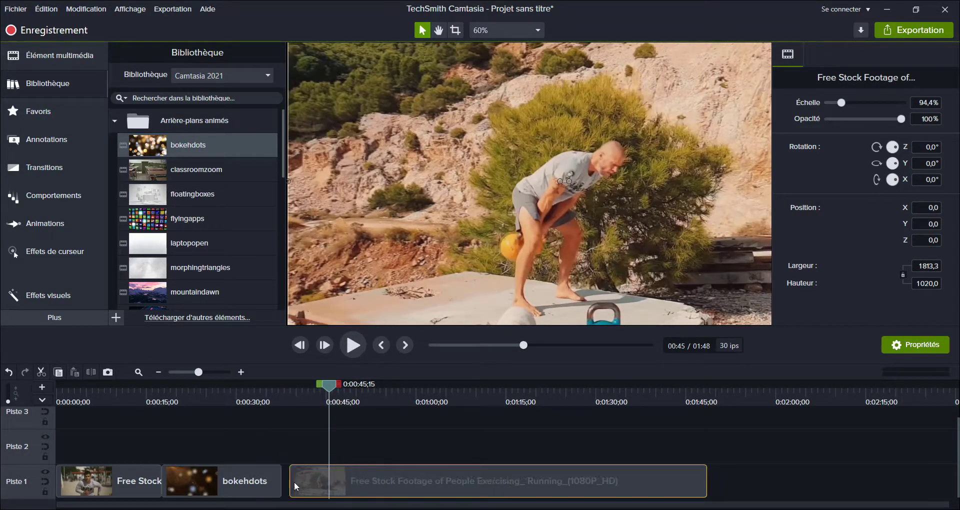
# Close the gap on Piste 1, shorten the bokehdots clip, and rejoin it with both footage parts.
pyautogui.moveTo(253, 481); pyautogui.dragTo(234, 475)
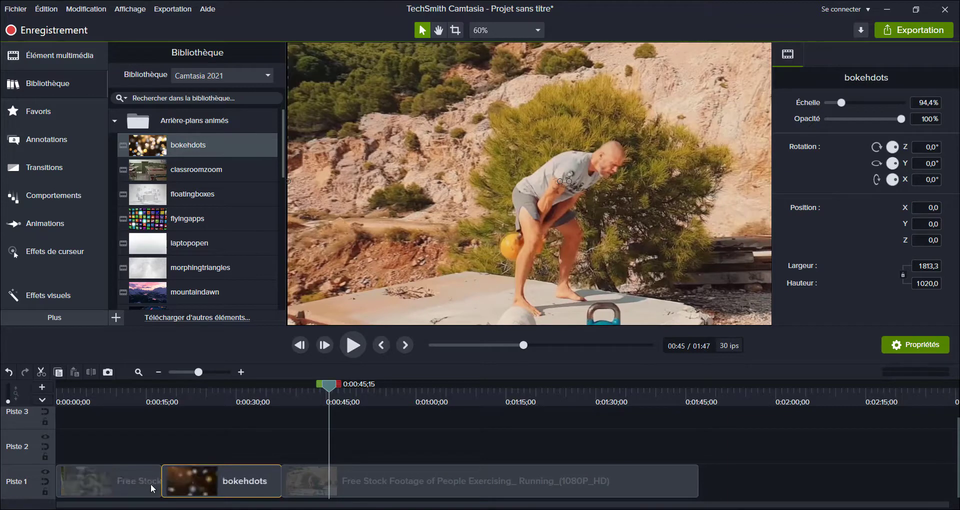
pyautogui.moveTo(170, 481); pyautogui.dragTo(218, 485)
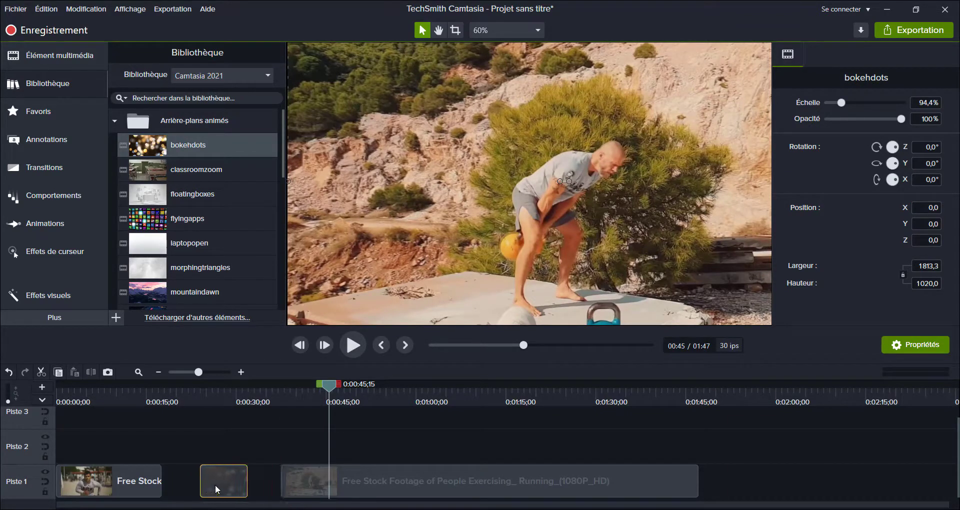
pyautogui.moveTo(410, 481); pyautogui.dragTo(247, 480)
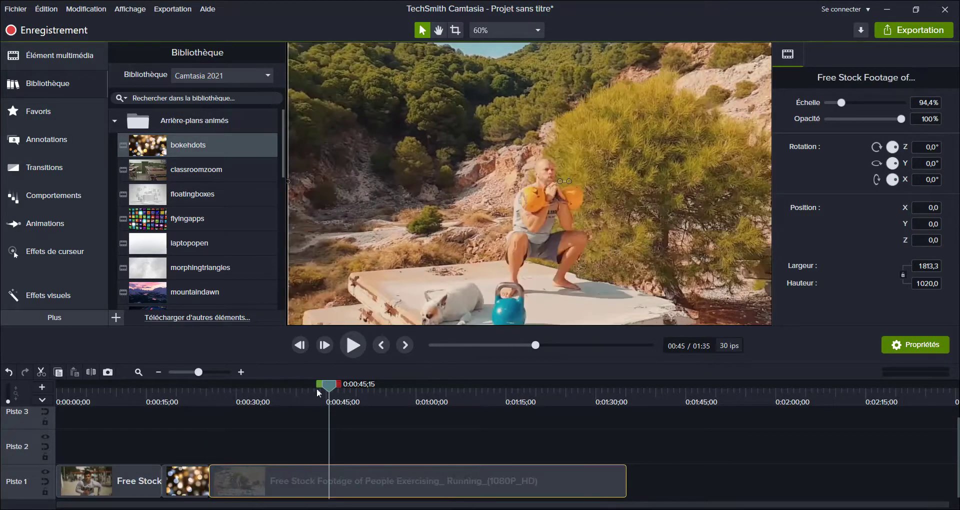
# Split the bokehdots clip on Piste 1 at 0:00:23;15, delete its second piece, and scrub across the gap.
pyautogui.moveTo(322, 385); pyautogui.dragTo(241, 439)
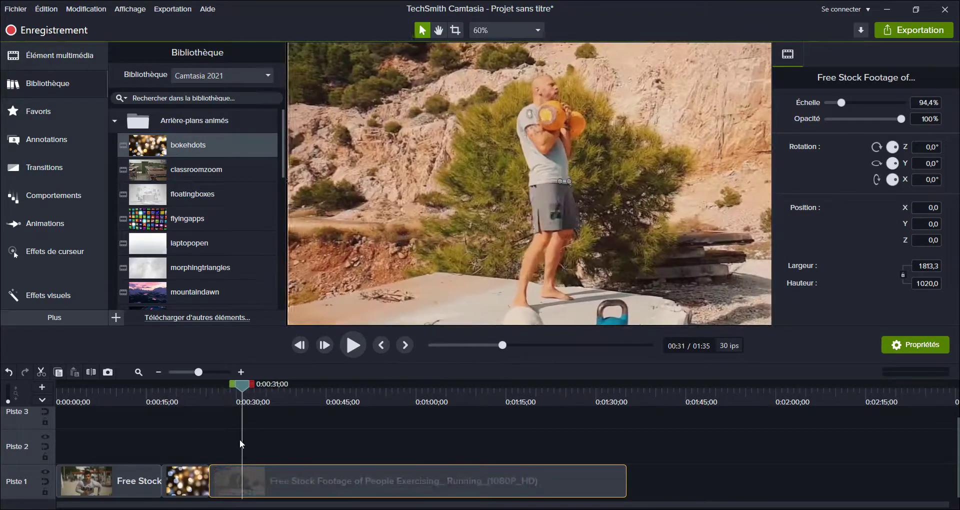
pyautogui.click(178, 470)
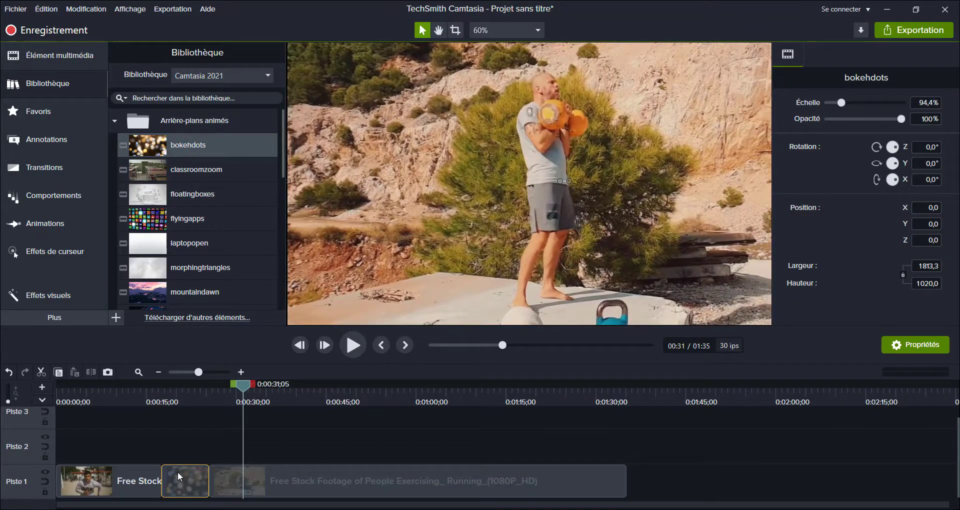
pyautogui.moveTo(243, 386); pyautogui.dragTo(198, 403)
pyautogui.click(91, 375)
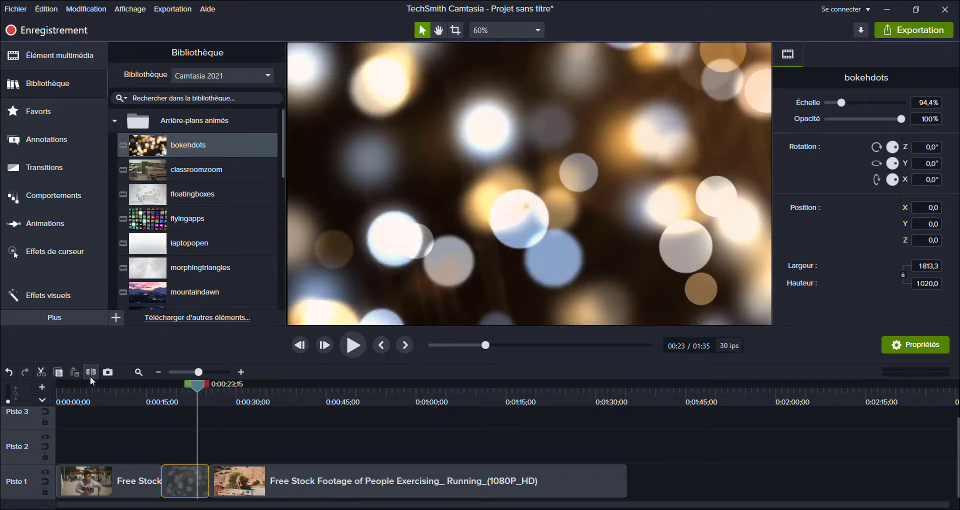
pyautogui.click(200, 480)
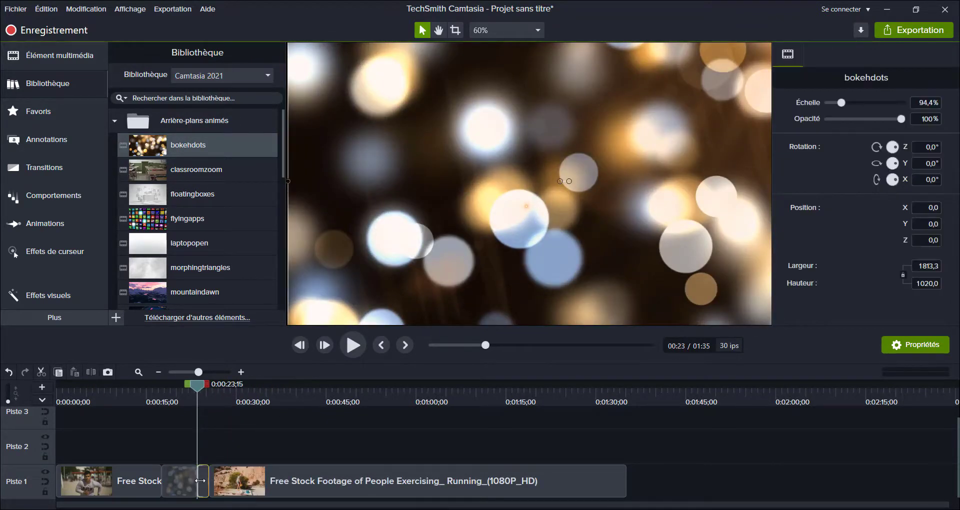
pyautogui.press('Delete')
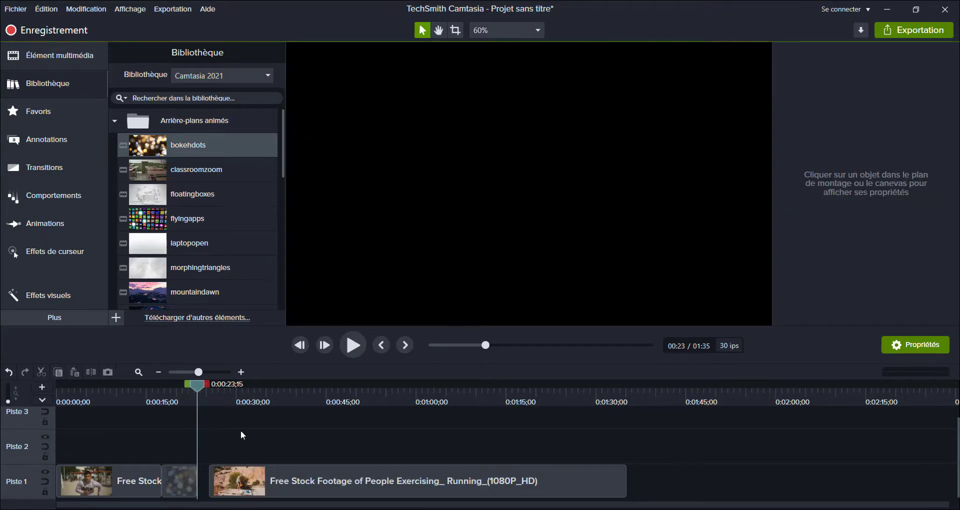
pyautogui.moveTo(198, 387); pyautogui.dragTo(230, 395)
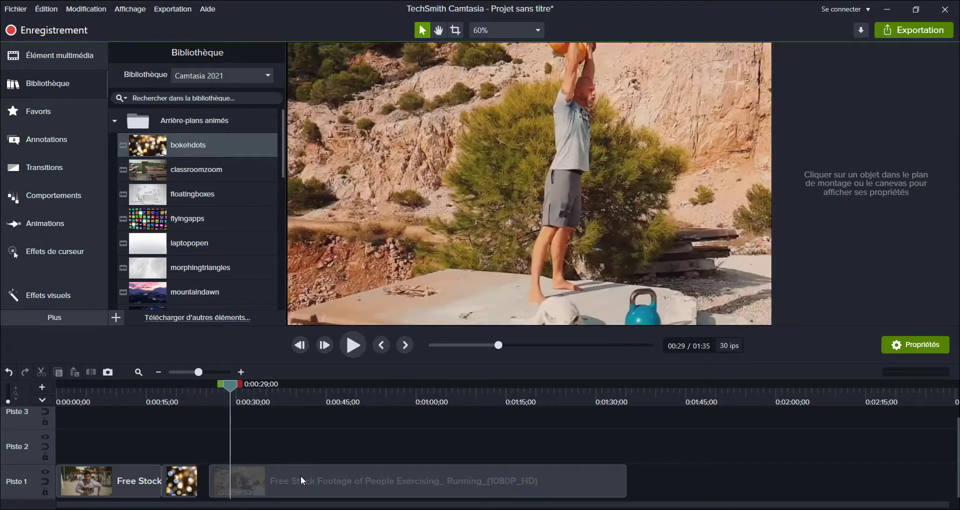
# Move the second footage part to about 0:00:54;22 on Piste 1 and try extending its start back toward bokehdots.
pyautogui.moveTo(303, 478); pyautogui.dragTo(481, 492)
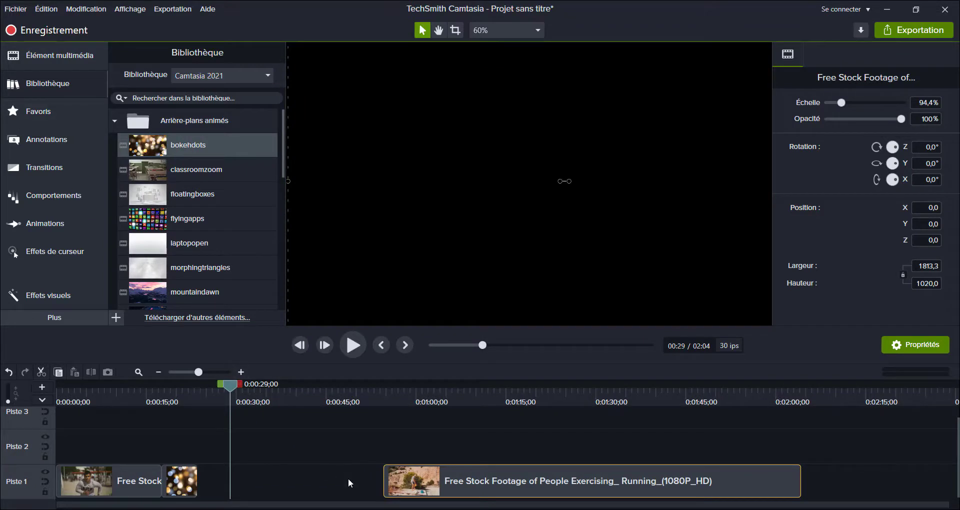
pyautogui.moveTo(382, 484); pyautogui.dragTo(250, 483)
pyautogui.moveTo(233, 388); pyautogui.dragTo(430, 433)
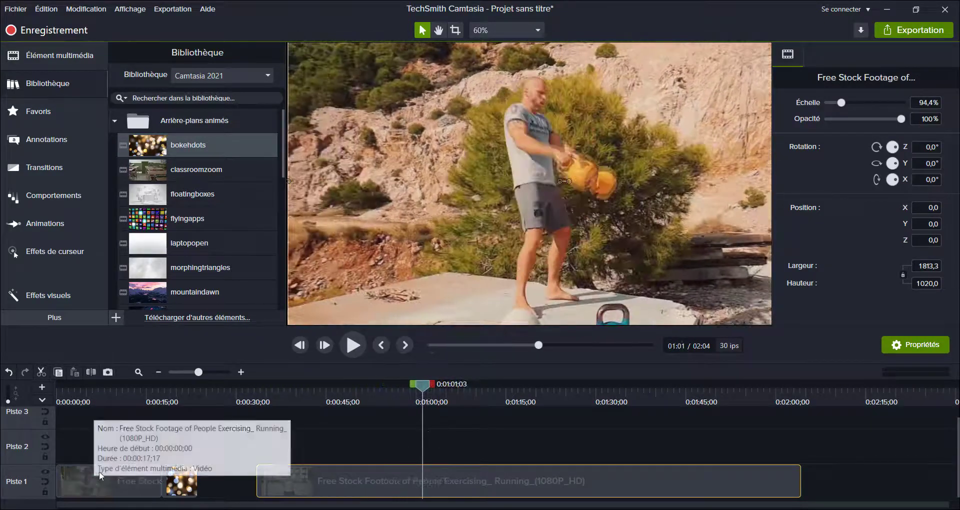
pyautogui.moveTo(424, 389); pyautogui.dragTo(222, 429)
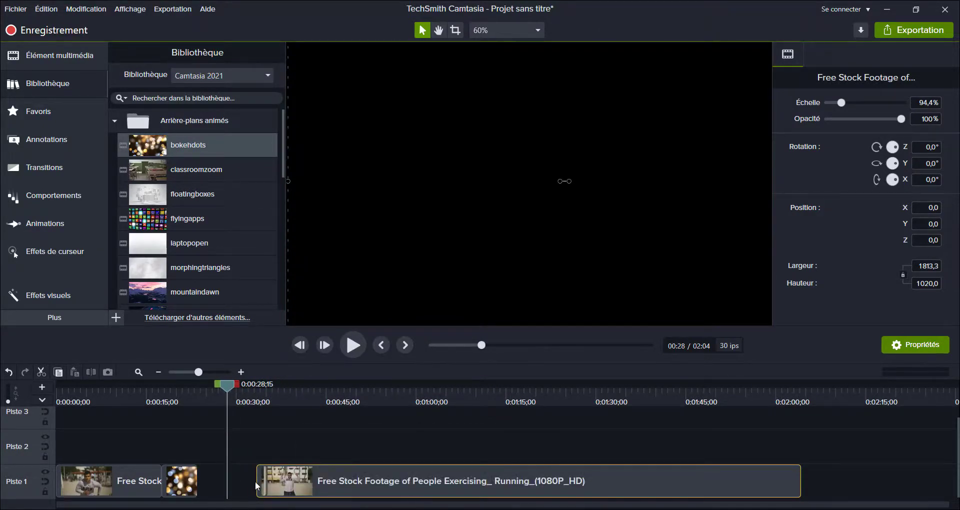
pyautogui.moveTo(255, 481); pyautogui.dragTo(221, 481)
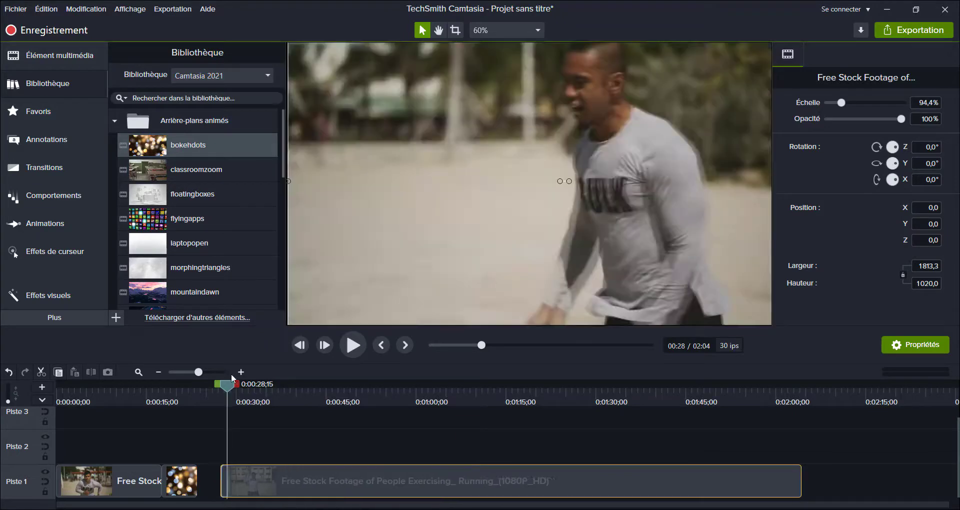
pyautogui.moveTo(226, 383); pyautogui.dragTo(211, 423)
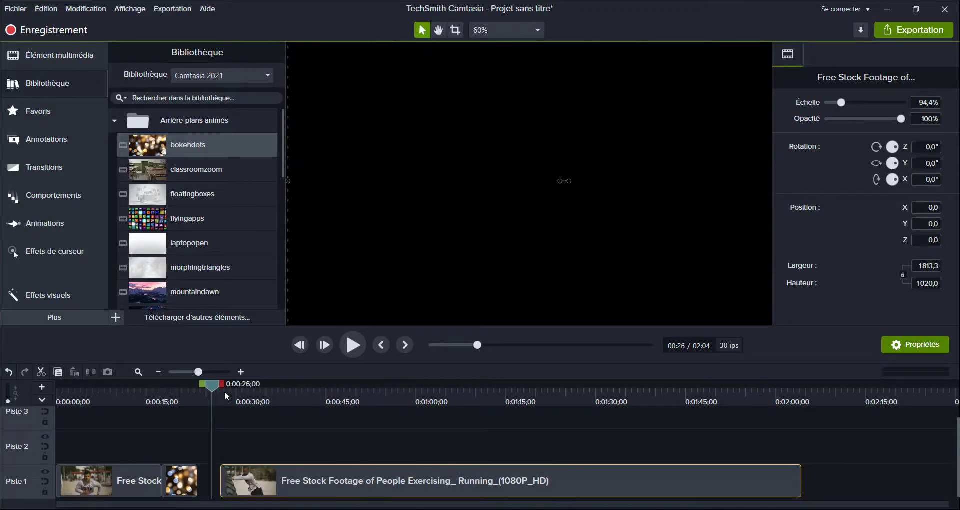
# Undo the two start extensions of the second footage part and scrub to its beginning at 0:00:54;22.
pyautogui.click(10, 373)
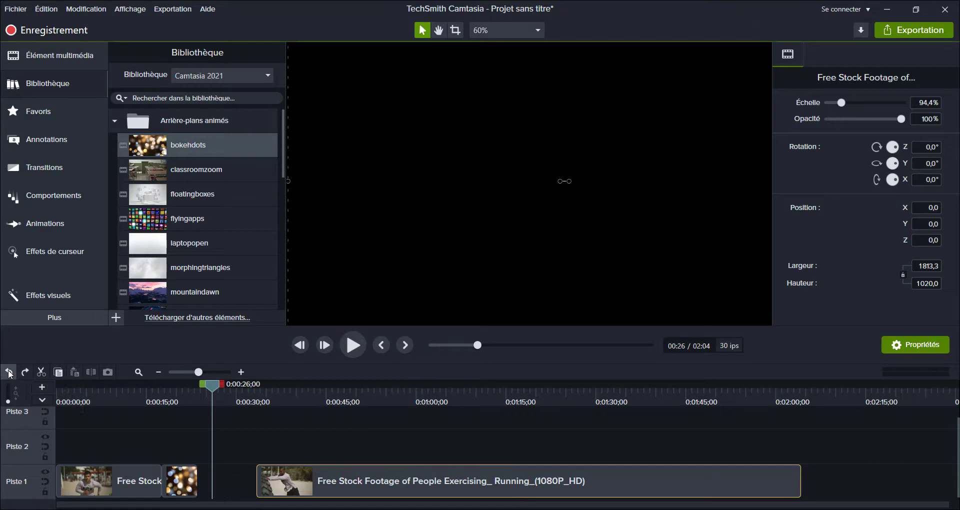
pyautogui.click(10, 373)
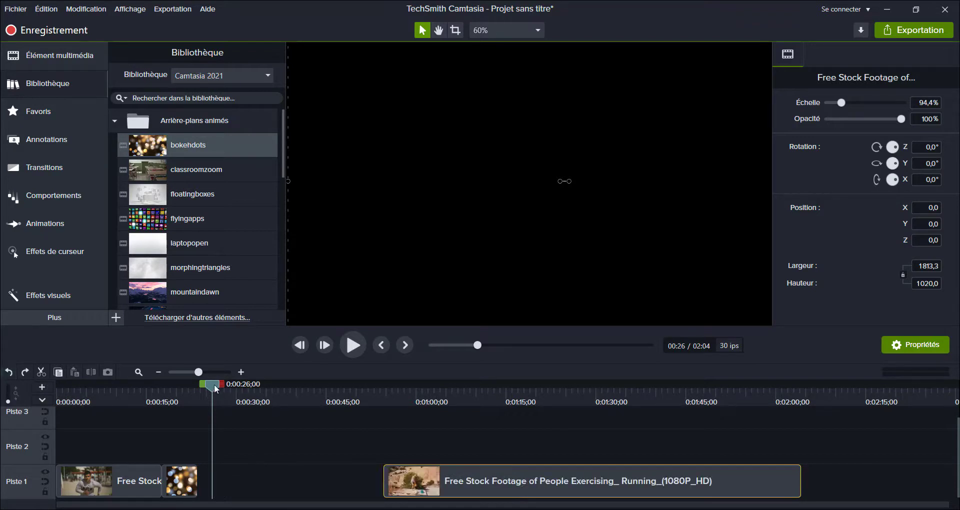
pyautogui.moveTo(214, 385); pyautogui.dragTo(376, 426)
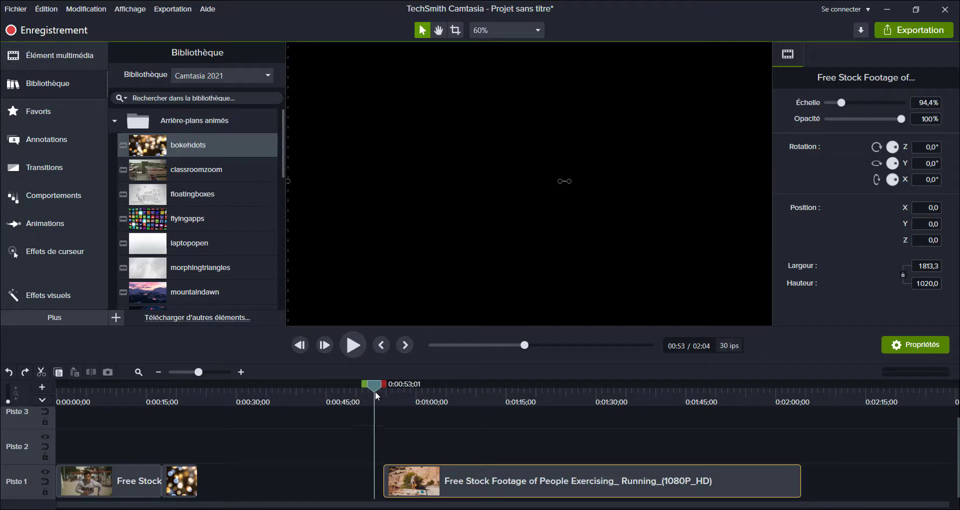
pyautogui.moveTo(371, 383); pyautogui.dragTo(374, 386)
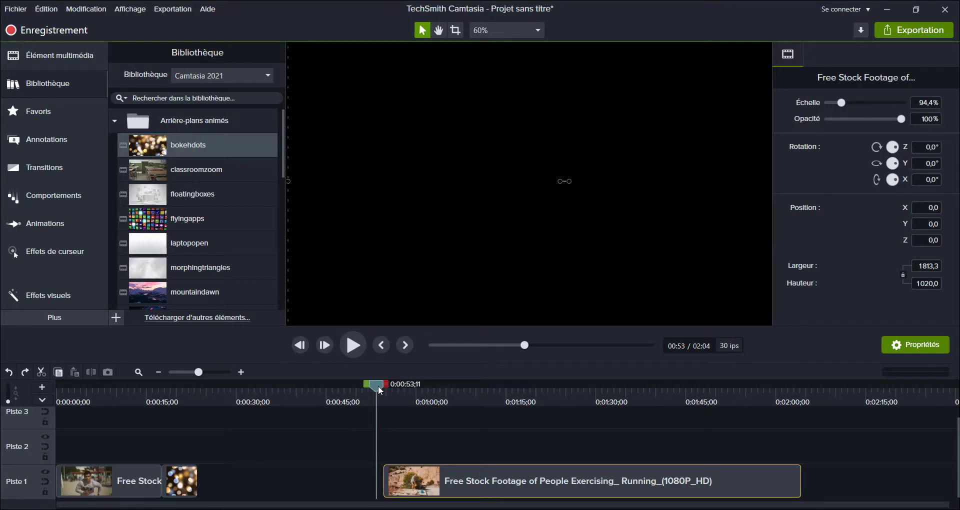
pyautogui.moveTo(378, 386); pyautogui.dragTo(382, 388)
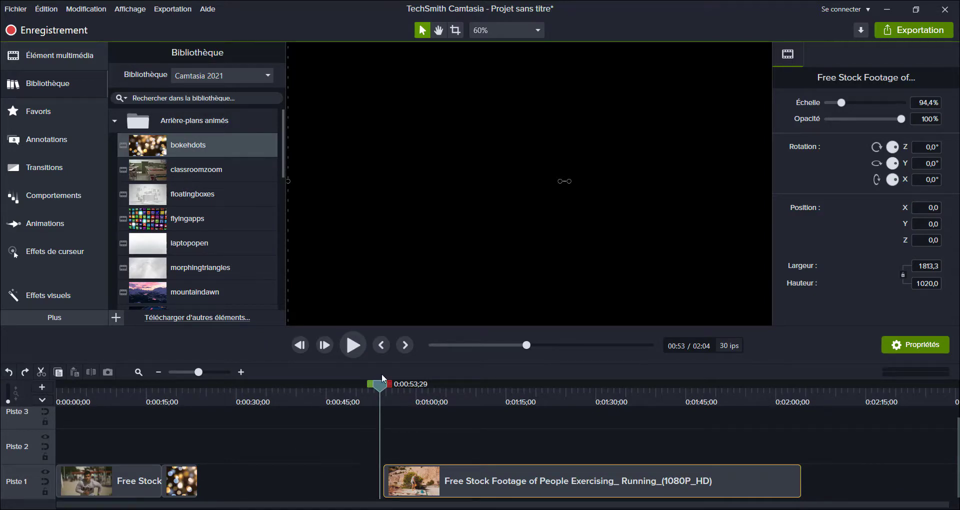
pyautogui.moveTo(379, 385); pyautogui.dragTo(384, 409)
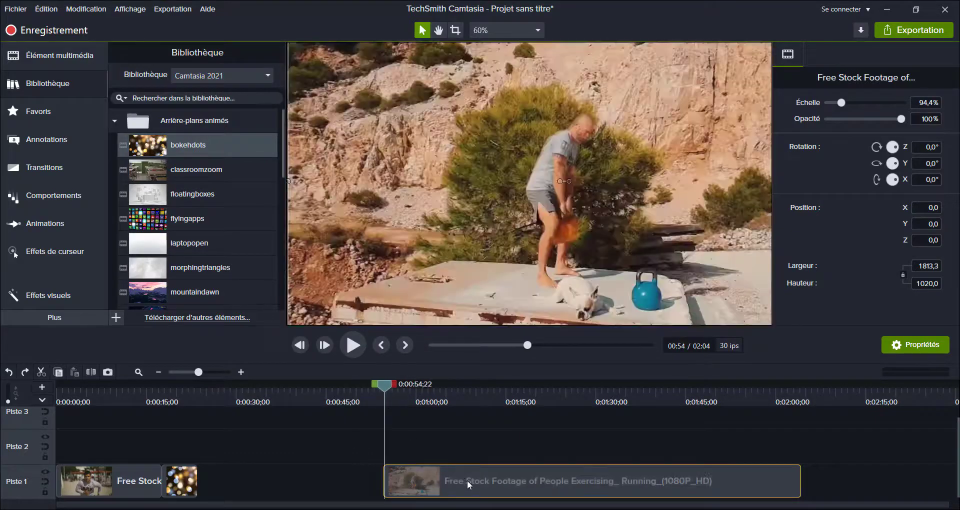
# Join the second footage part directly to the end of bokehdots on Piste 1.
pyautogui.moveTo(467, 480); pyautogui.dragTo(439, 479)
pyautogui.click(236, 477)
pyautogui.press('Delete')
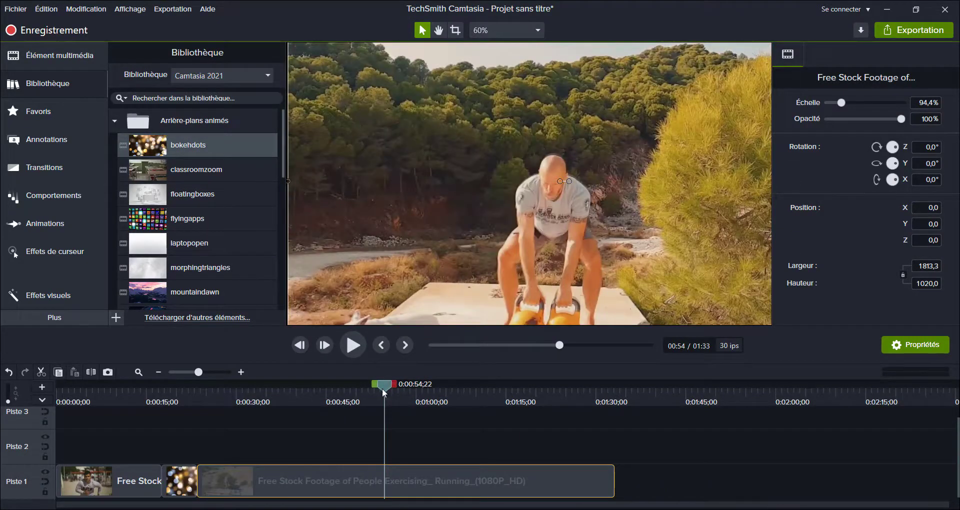
# Try a Bar Wipe transition between bokehdots and the second footage part, preview it, and undo it.
pyautogui.moveTo(382, 388); pyautogui.dragTo(186, 430)
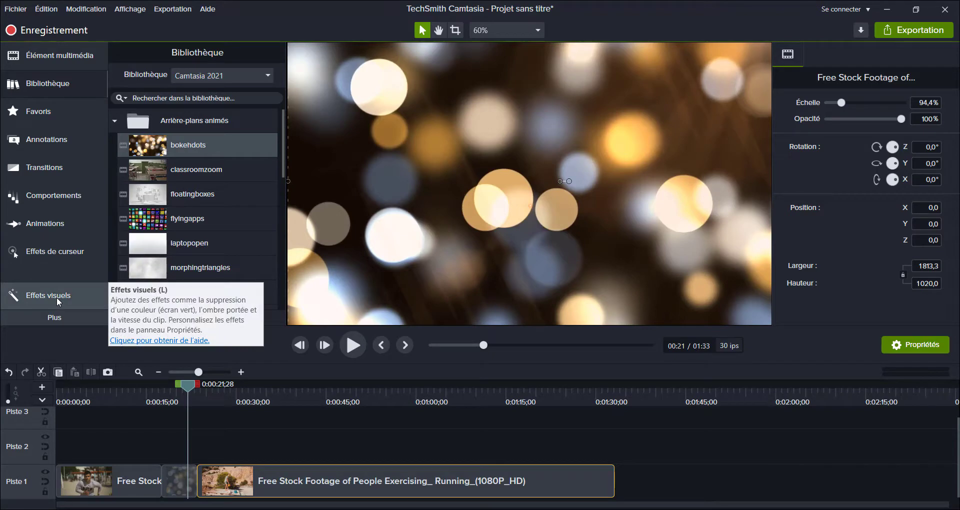
pyautogui.click(45, 168)
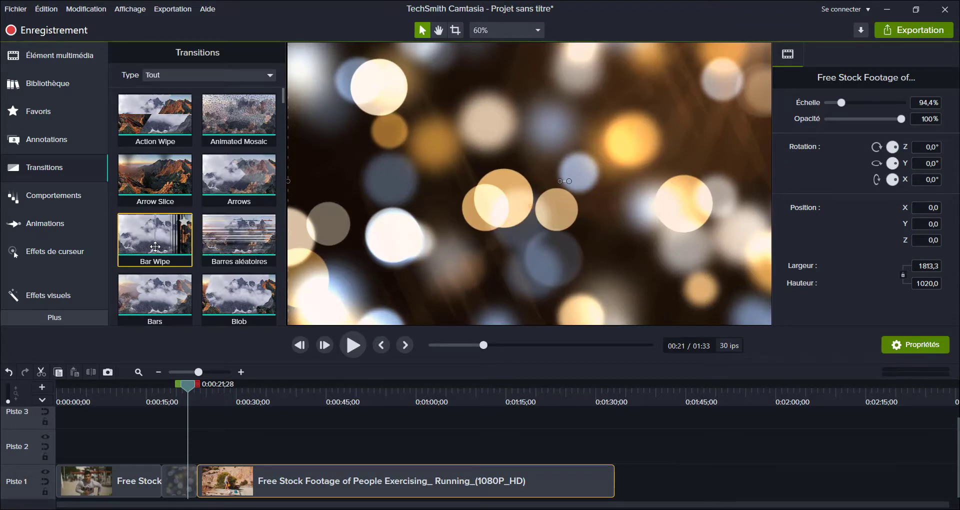
pyautogui.moveTo(132, 242); pyautogui.dragTo(200, 485)
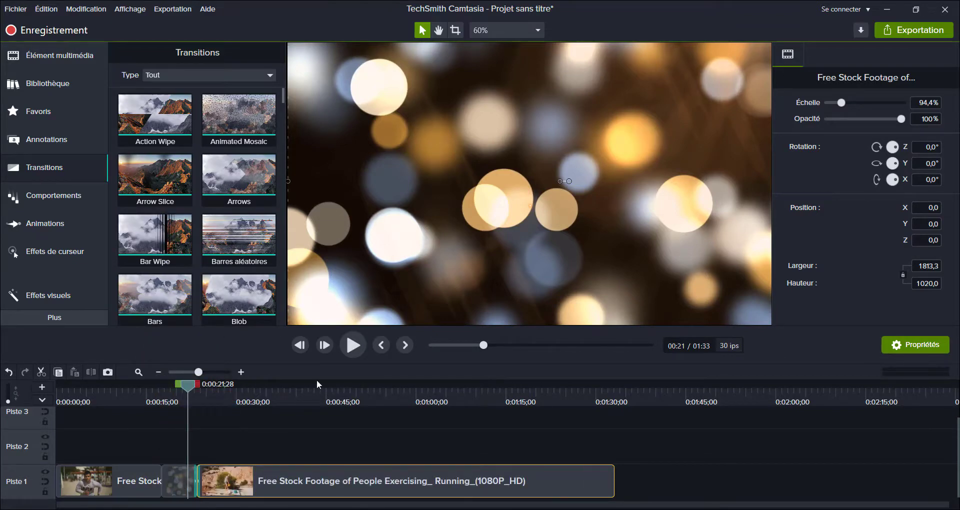
pyautogui.click(350, 351)
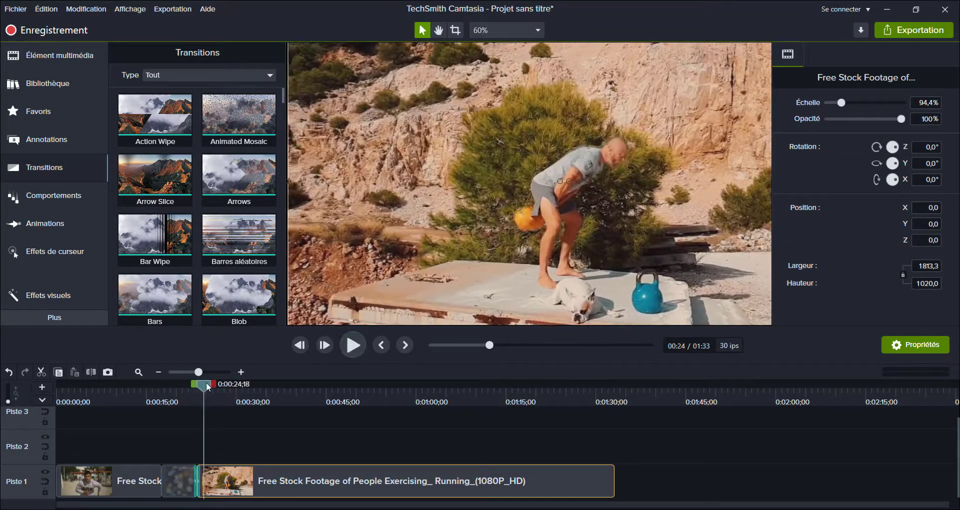
pyautogui.moveTo(207, 386)
pyautogui.mouseDown()
pyautogui.moveTo(192, 385)
pyautogui.moveTo(198, 395)
pyautogui.mouseUp()
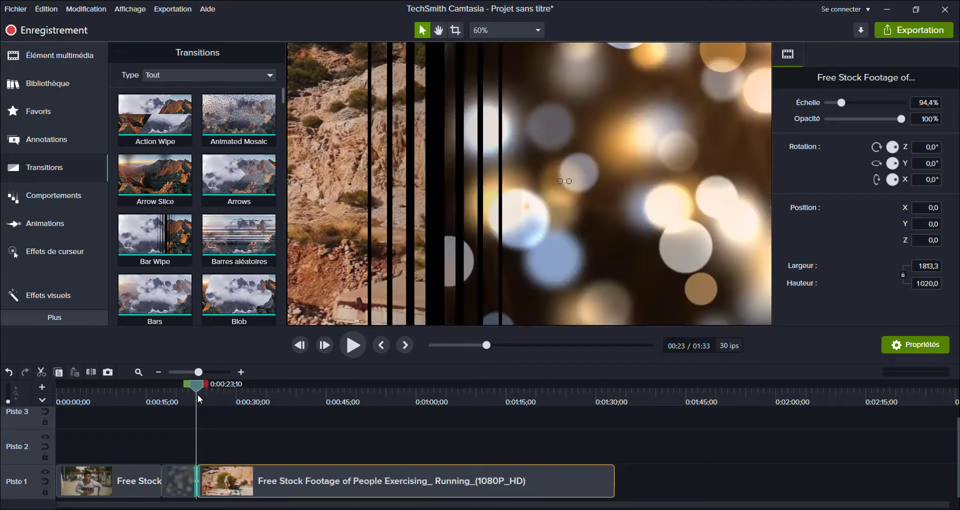
pyautogui.click(7, 372)
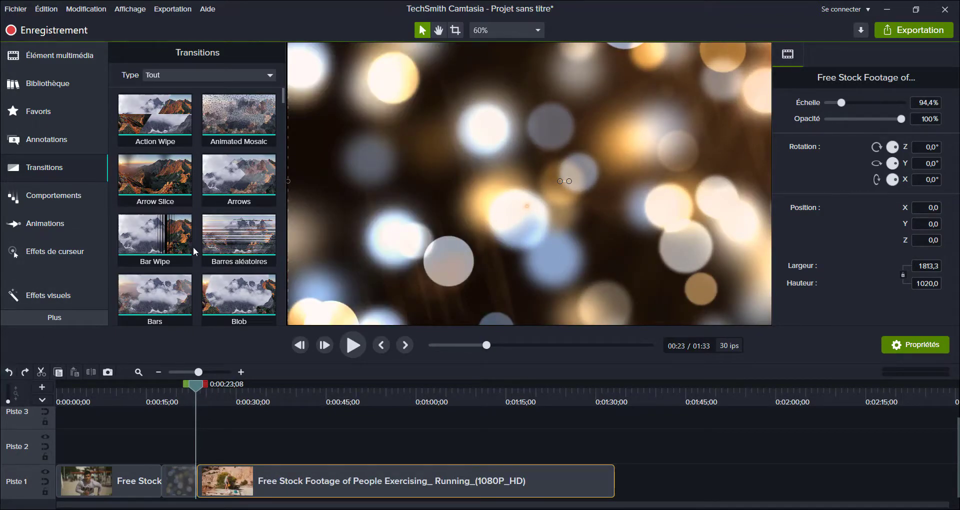
# Try a Blur Zoom transition between bokehdots and the second footage part, and play across the join.
pyautogui.scroll(-1, 195, 244)
pyautogui.scroll(-1, 209, 243)
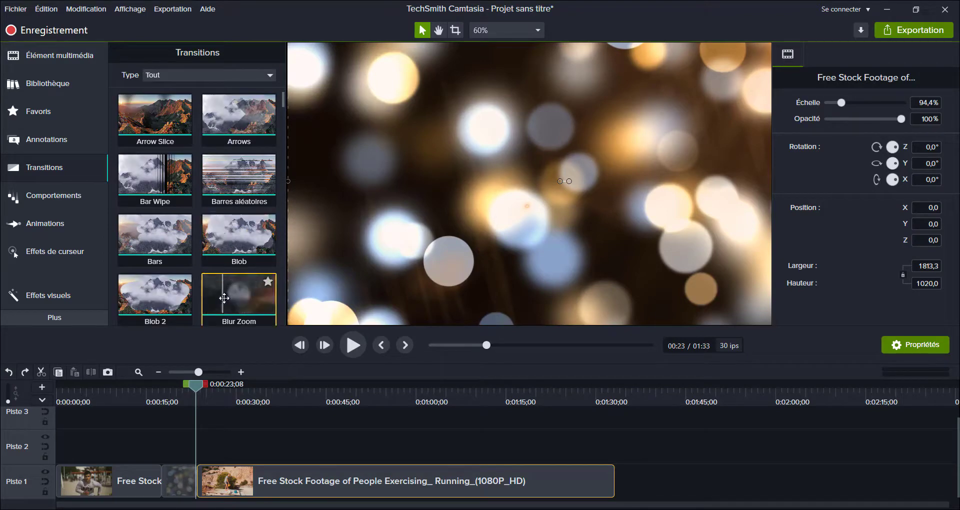
pyautogui.moveTo(230, 300); pyautogui.dragTo(196, 486)
pyautogui.click(352, 346)
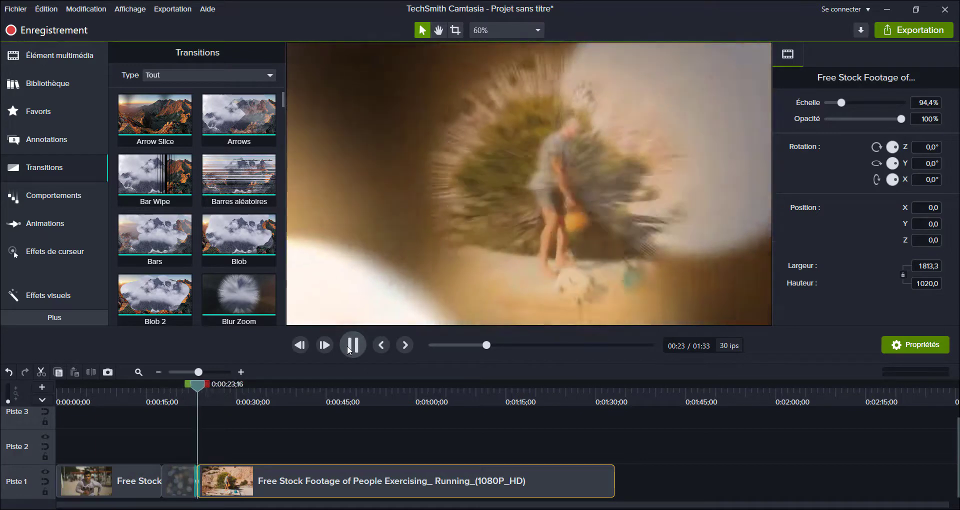
pyautogui.moveTo(207, 389); pyautogui.dragTo(183, 388)
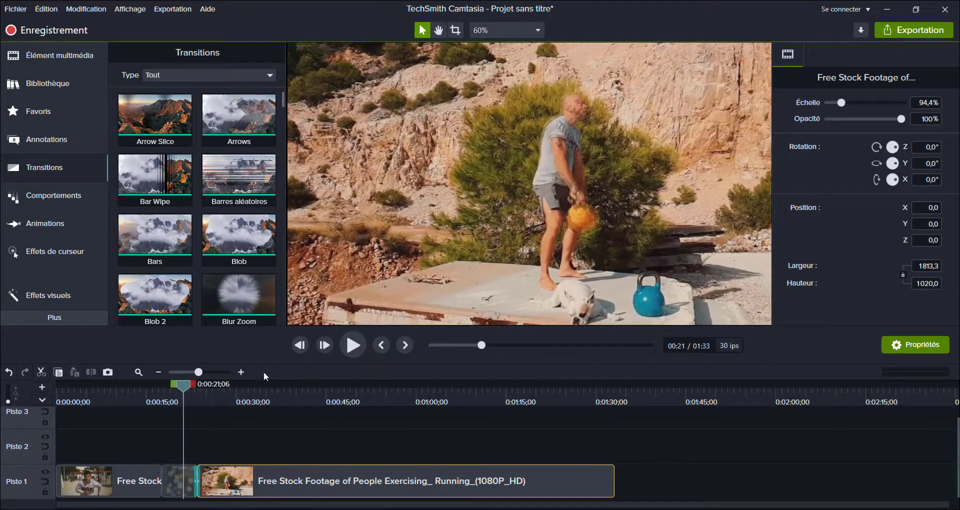
pyautogui.click(352, 346)
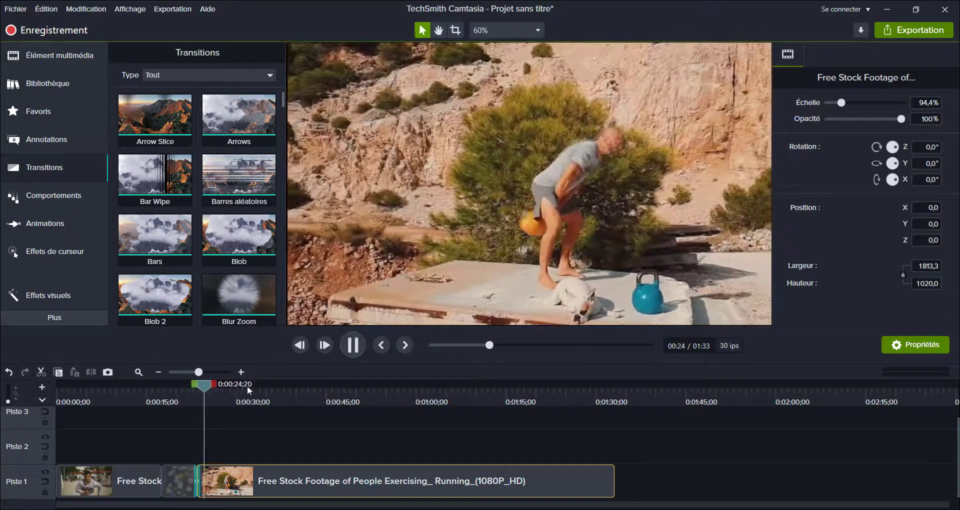
pyautogui.click(343, 347)
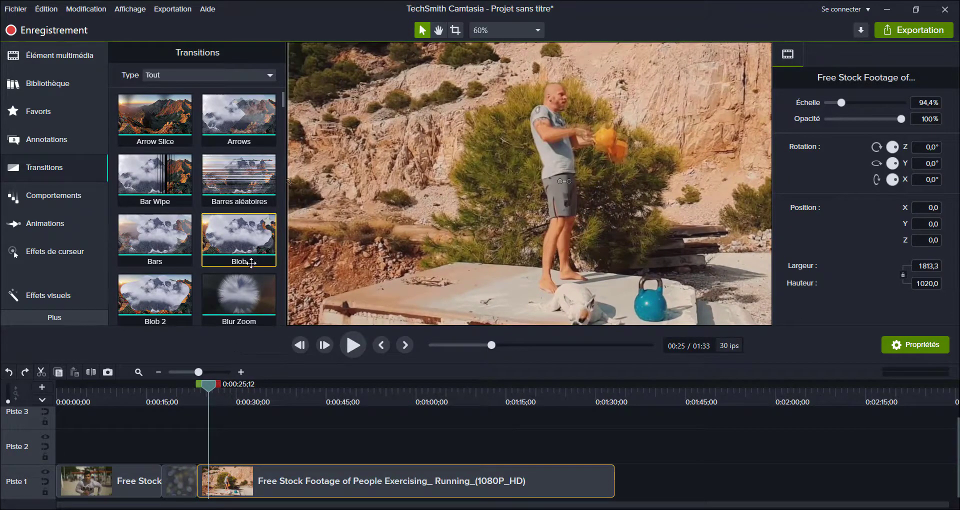
# Put a different transition in place of Blur Zoom between bokehdots and the second footage part, and preview it from 0:00:21;14.
pyautogui.scroll(1, 252, 263)
pyautogui.moveTo(239, 125); pyautogui.dragTo(222, 479)
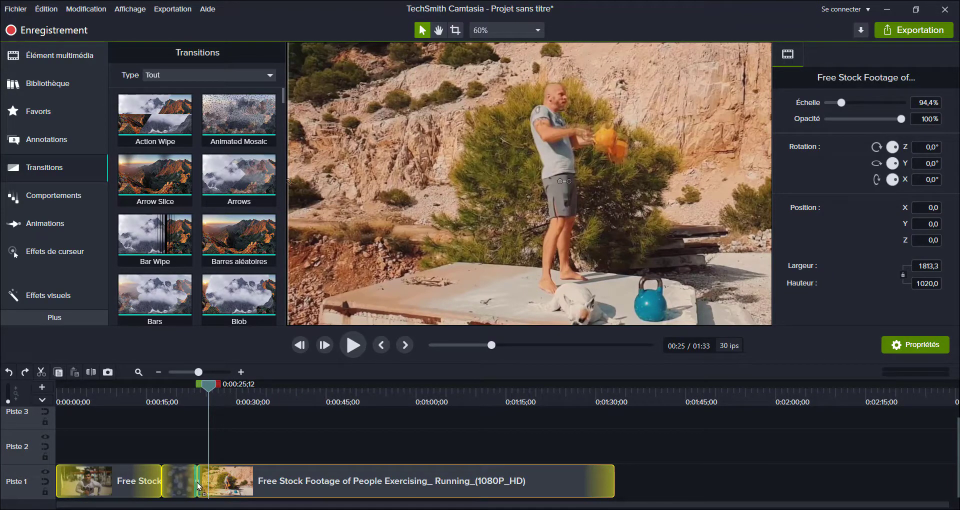
pyautogui.click(183, 396)
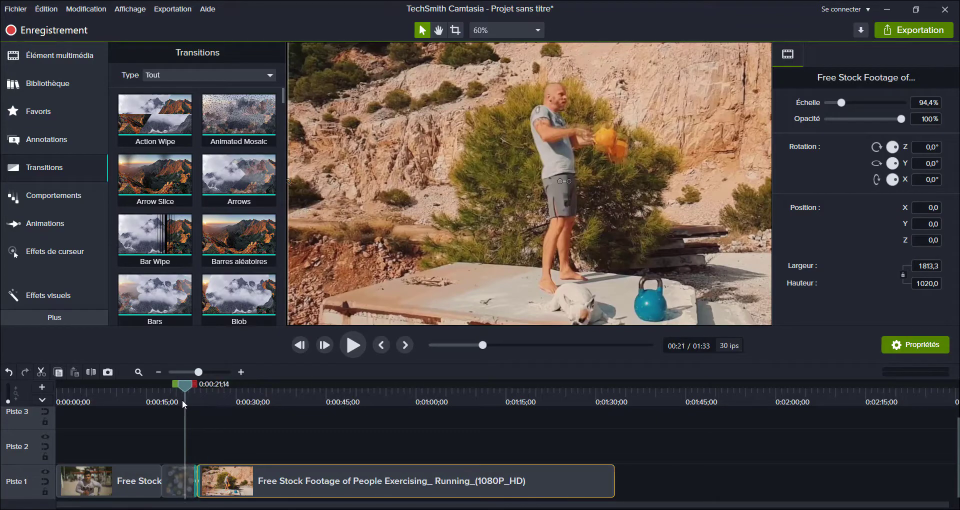
pyautogui.click(356, 352)
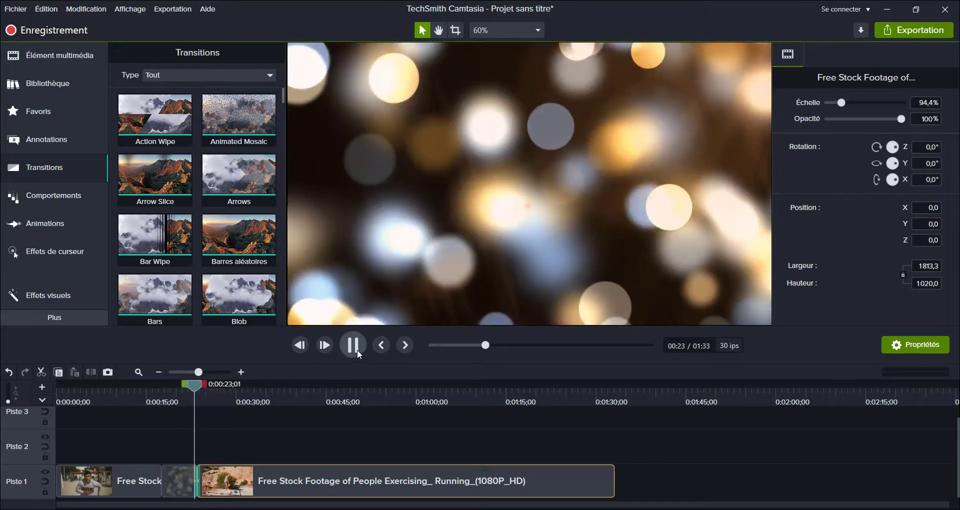
# Try the Bars transition between bokehdots and the second footage part, and scrub across the join to review it.
pyautogui.click(357, 347)
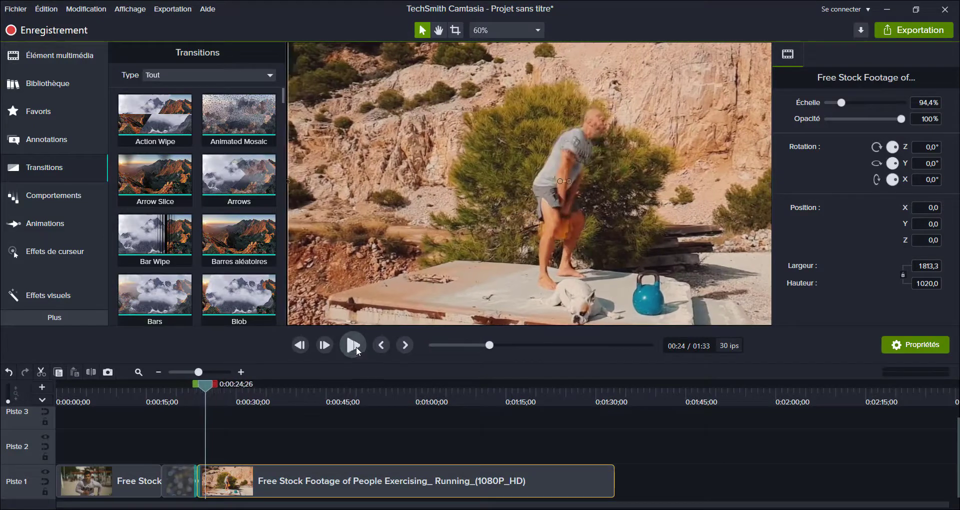
pyautogui.moveTo(203, 388); pyautogui.dragTo(195, 388)
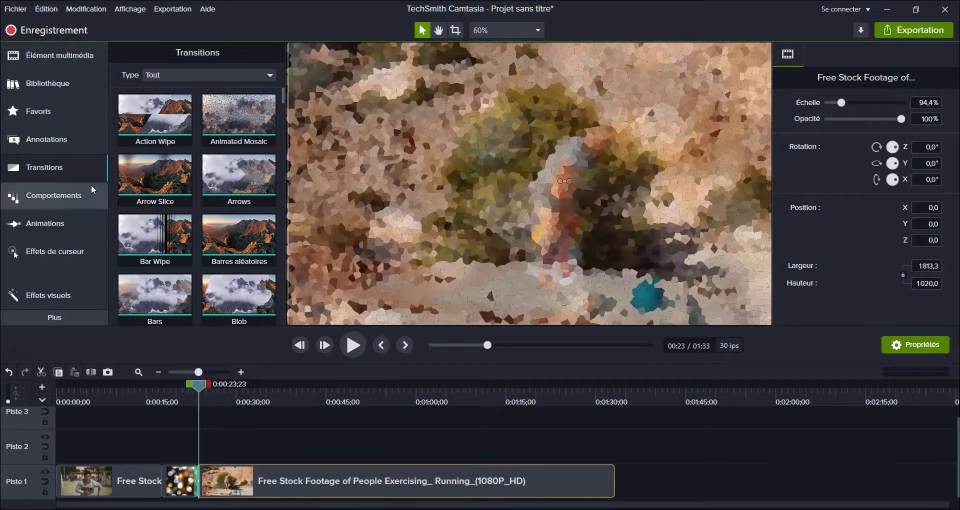
pyautogui.moveTo(158, 295); pyautogui.dragTo(210, 487)
pyautogui.click(190, 389)
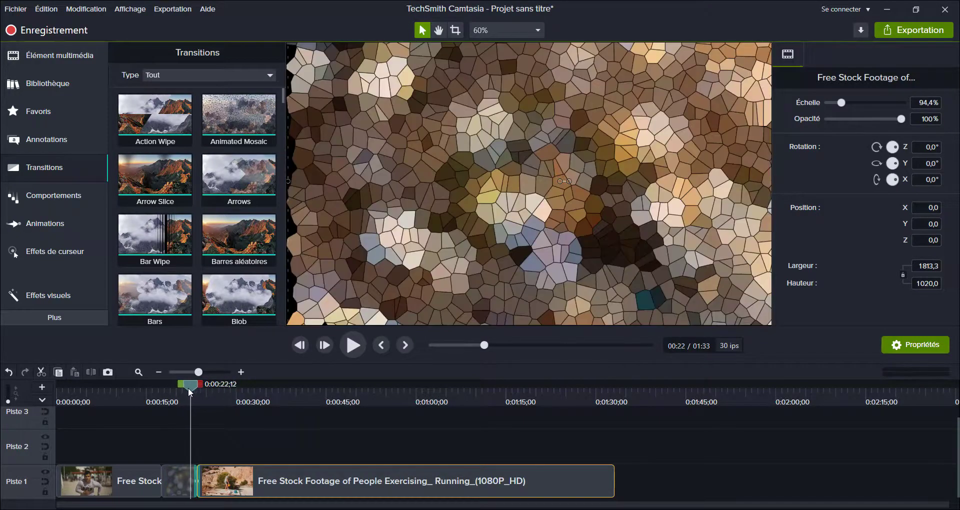
pyautogui.moveTo(196, 393); pyautogui.dragTo(259, 406)
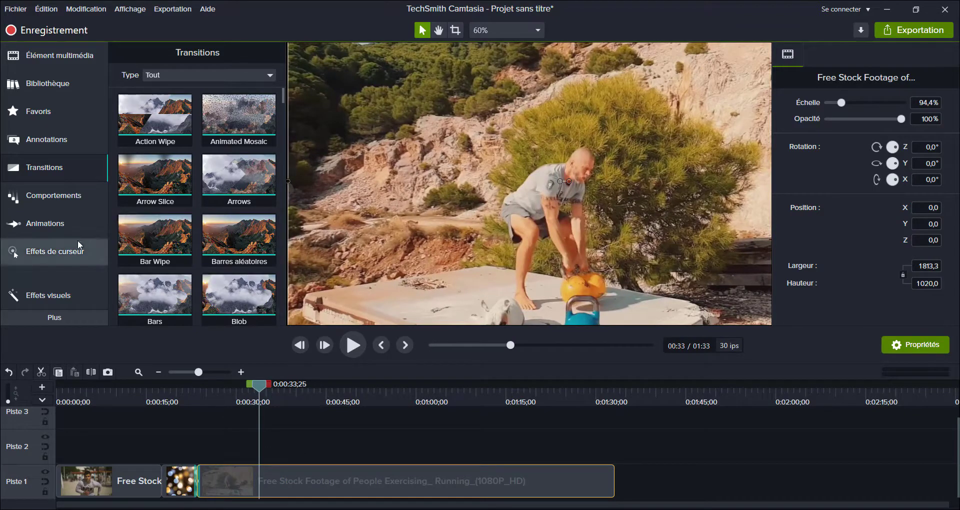
# Add the Plaster banner from the library's Bandeaux de titre folder to Piste 2, starting at 0:00:40;28 above the second footage part.
pyautogui.click(19, 89)
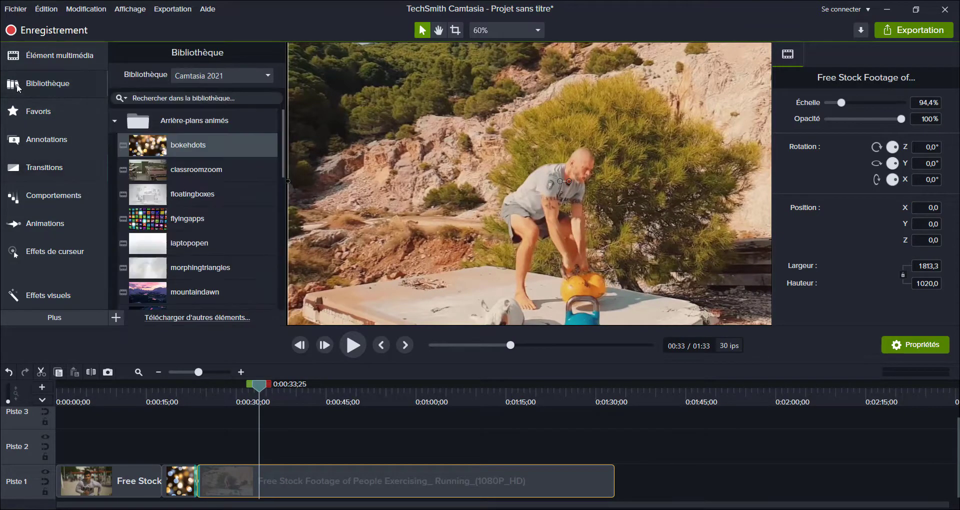
pyautogui.click(118, 121)
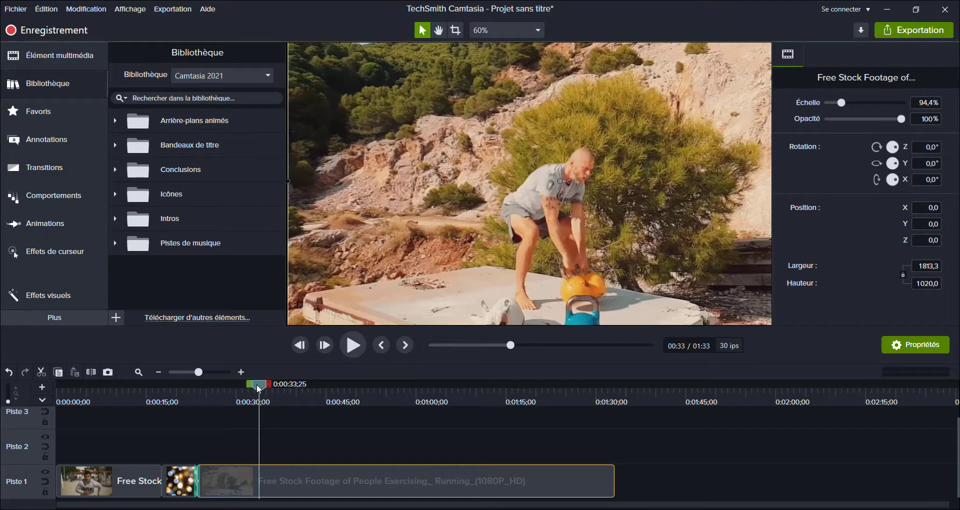
pyautogui.moveTo(256, 384); pyautogui.dragTo(301, 384)
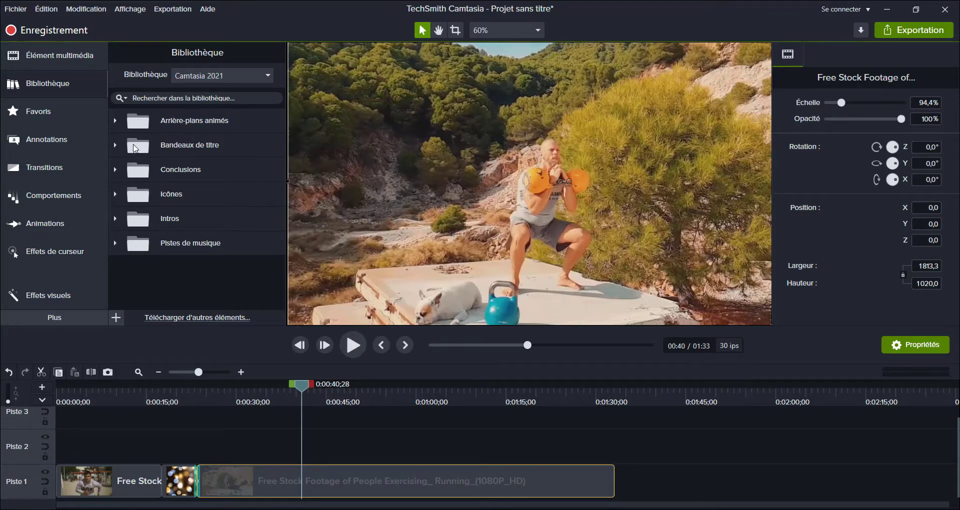
pyautogui.click(116, 145)
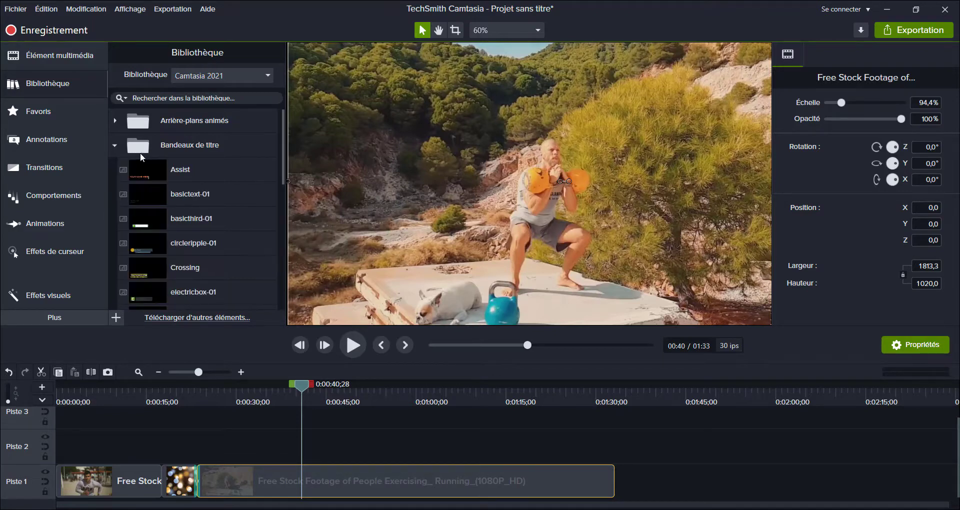
pyautogui.scroll(-1, 211, 225)
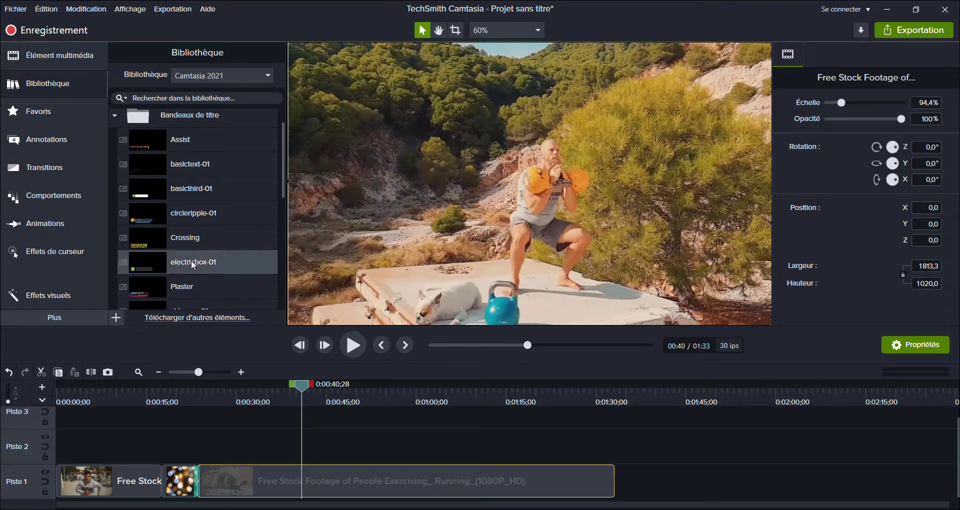
pyautogui.scroll(-2, 192, 257)
pyautogui.scroll(3, 194, 248)
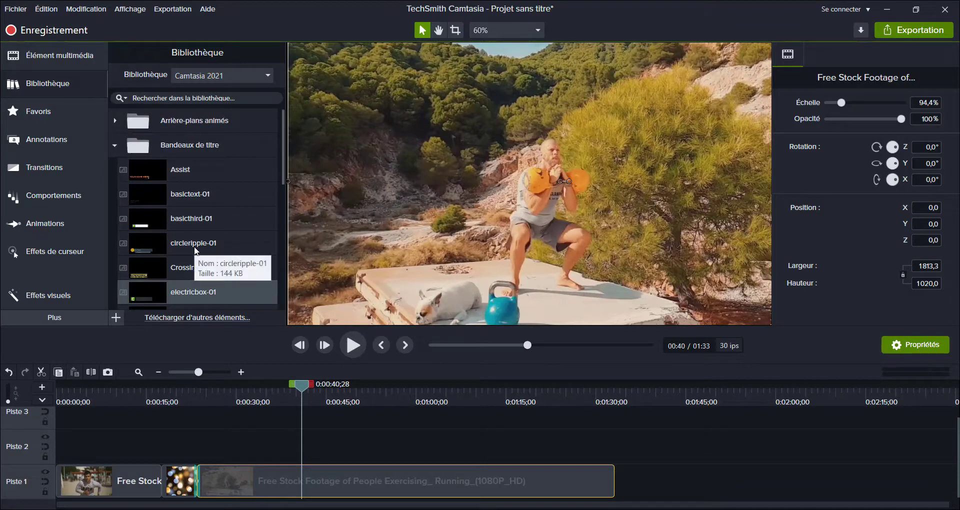
pyautogui.scroll(-2, 194, 248)
pyautogui.scroll(-1, 200, 260)
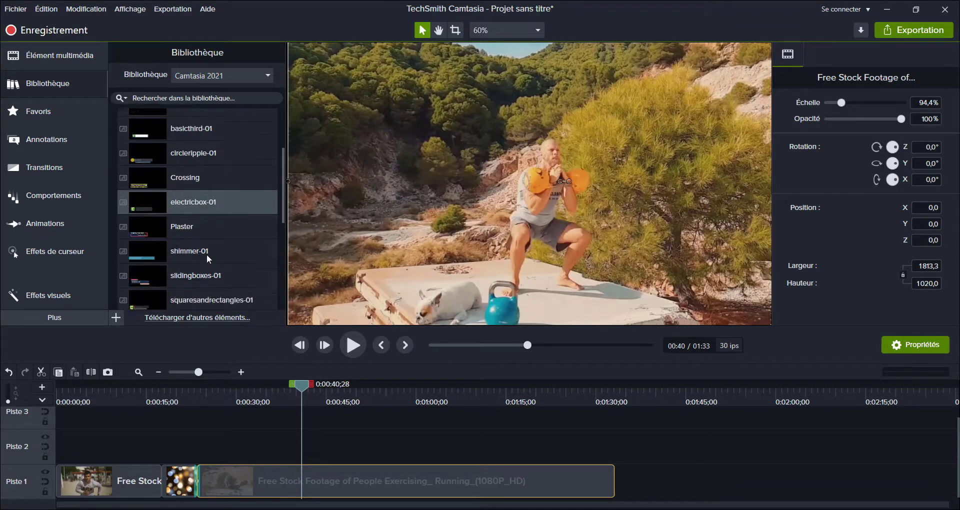
pyautogui.moveTo(158, 223); pyautogui.dragTo(307, 448)
# Set the Plaster banner's Title to the creator's name and its Subtitle to "suscribe for more".
pyautogui.moveTo(292, 383); pyautogui.dragTo(320, 415)
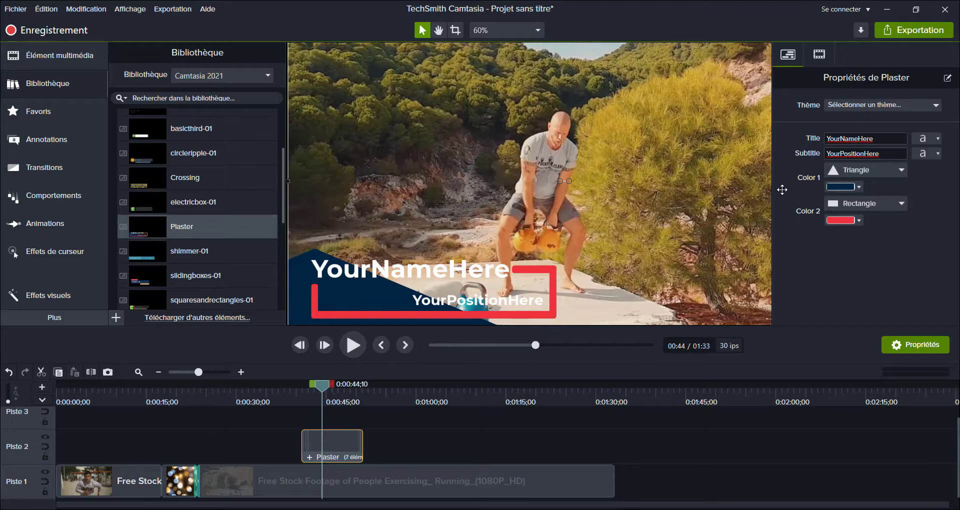
pyautogui.doubleClick(867, 140)
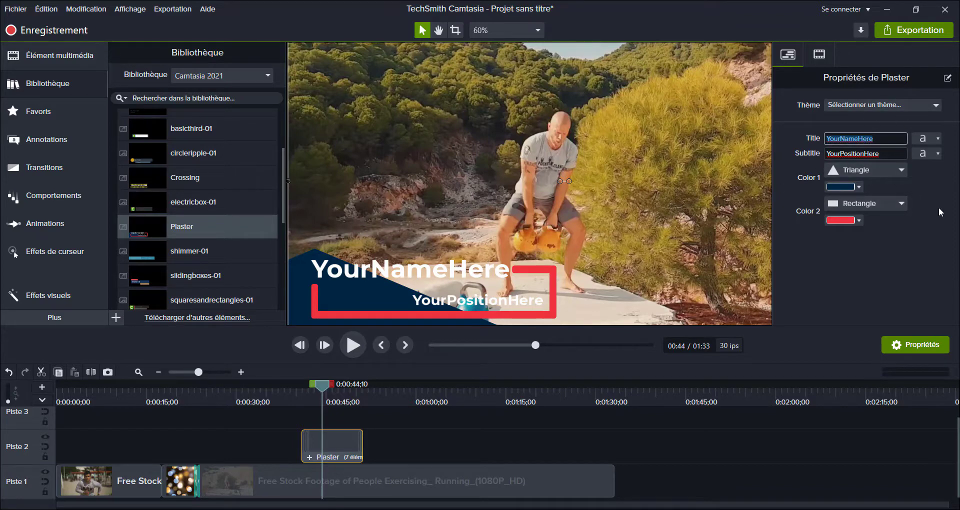
pyautogui.moveTo(873, 139); pyautogui.dragTo(838, 141)
pyautogui.write('H_mehtaj')
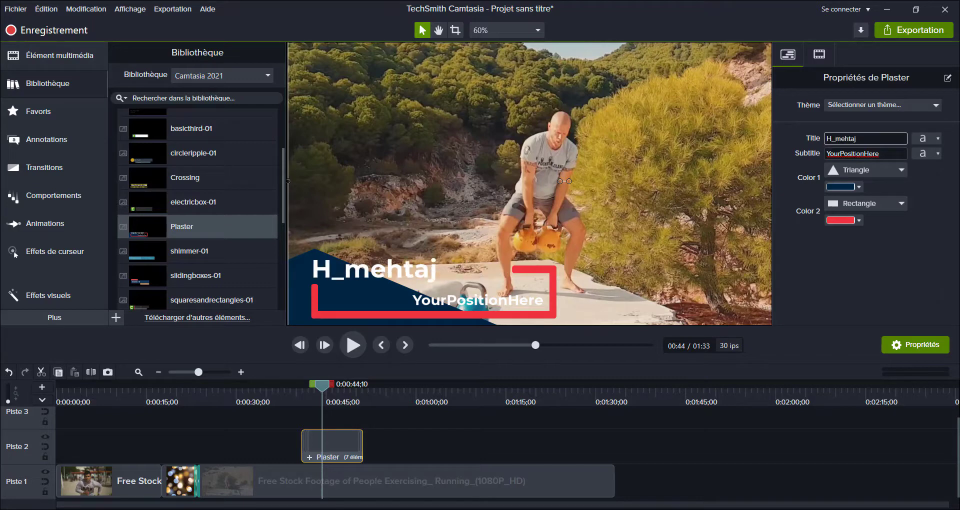
pyautogui.click(866, 154)
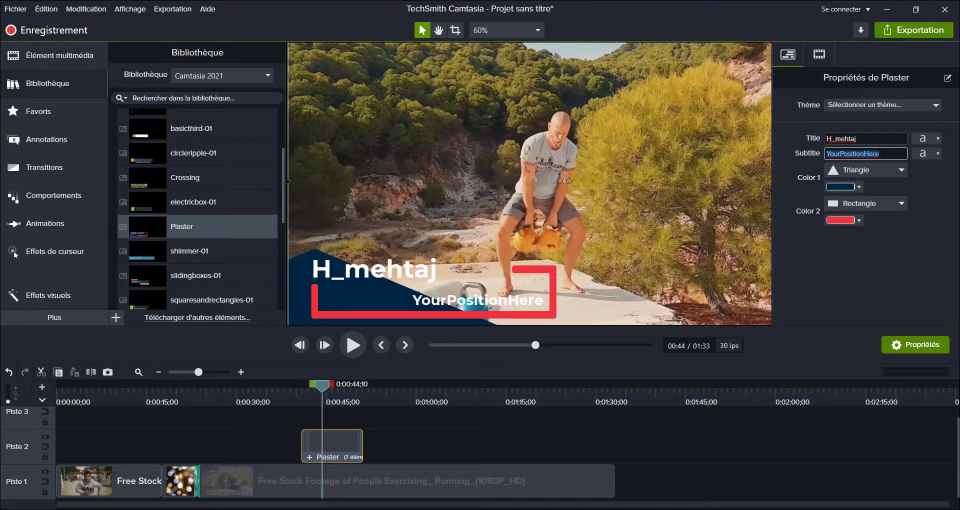
pyautogui.write('suscribe for more')
pyautogui.rightClick(845, 154)
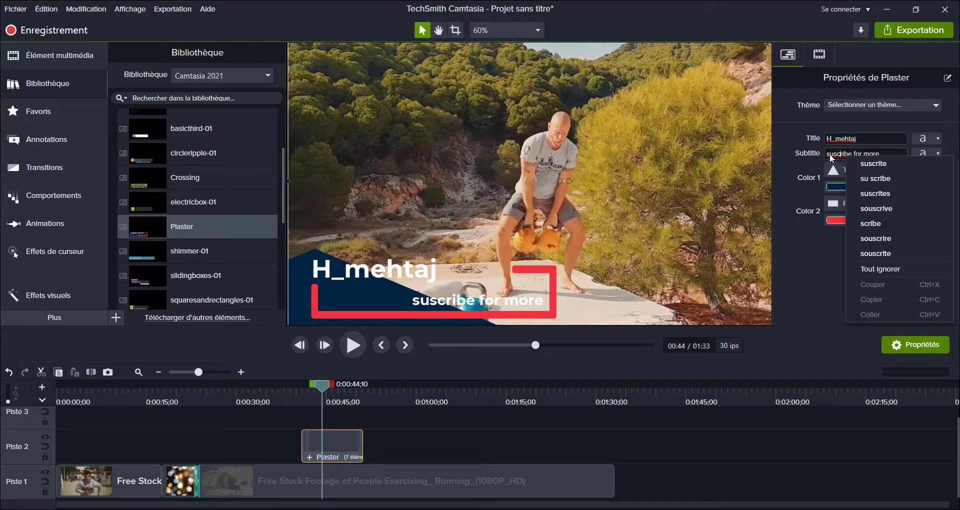
pyautogui.click(832, 157)
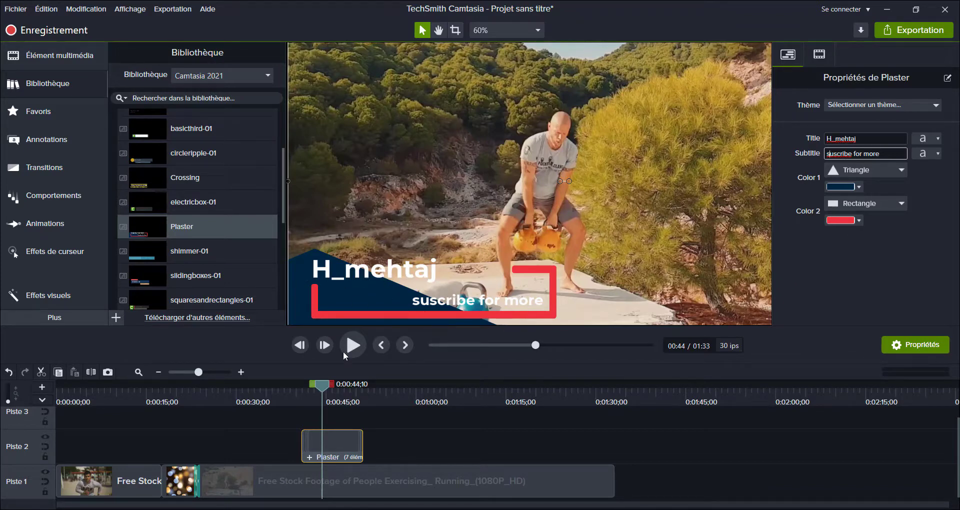
# Play the Plaster banner's full animation, starting from 0:00:39;00, and stop playback past its end.
pyautogui.moveTo(332, 385); pyautogui.dragTo(290, 394)
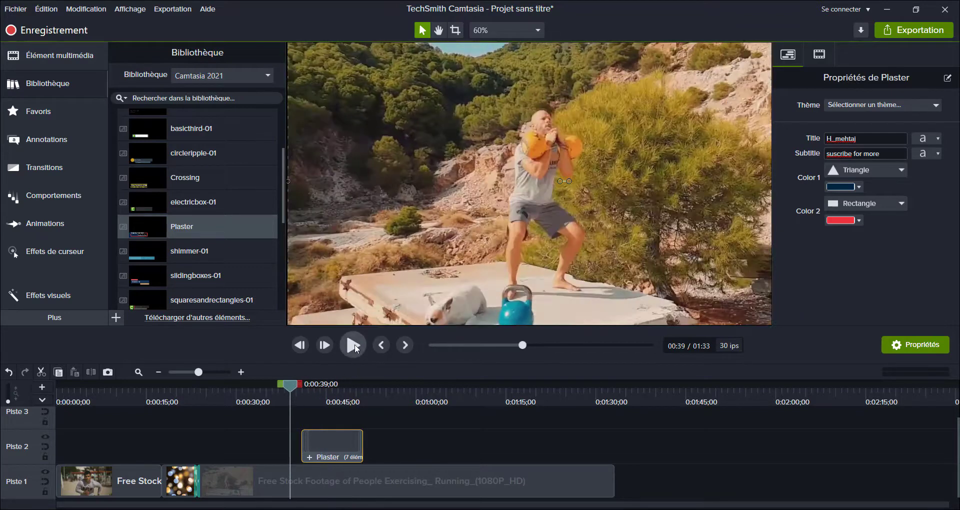
pyautogui.click(353, 345)
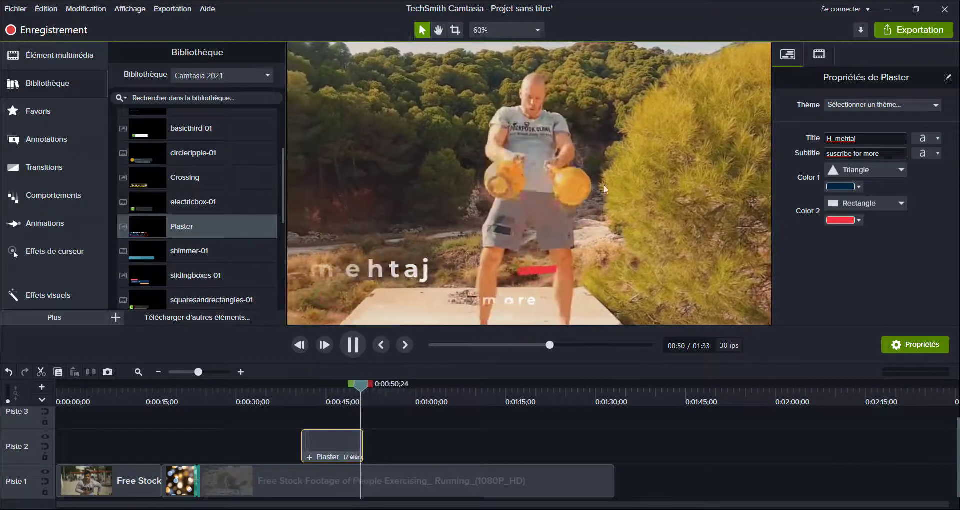
pyautogui.click(353, 345)
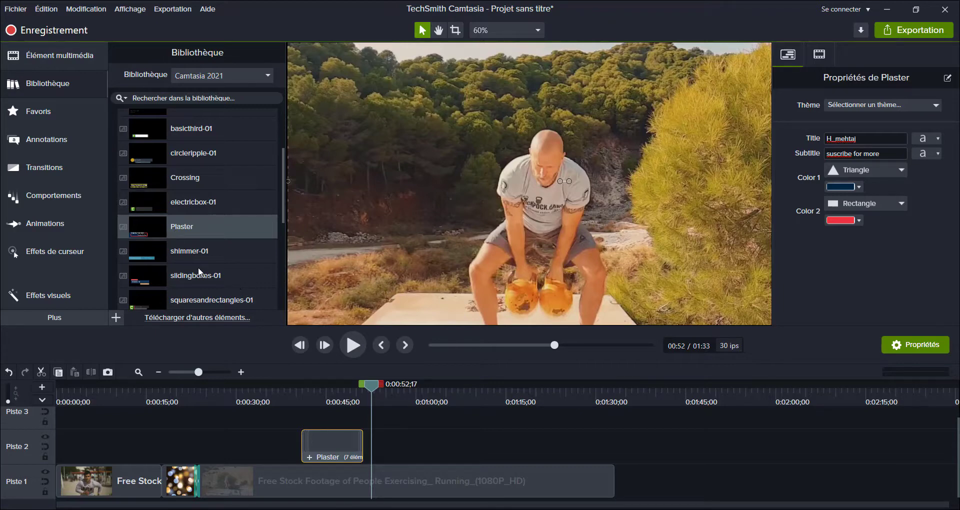
# Add the slidingboxes-01 banner to Piste 2 at about 0:00:57;00, and move the playhead to 0:01:04;00 to show it.
pyautogui.scroll(-1, 199, 262)
pyautogui.moveTo(164, 244); pyautogui.dragTo(398, 455)
pyautogui.moveTo(368, 383); pyautogui.dragTo(440, 395)
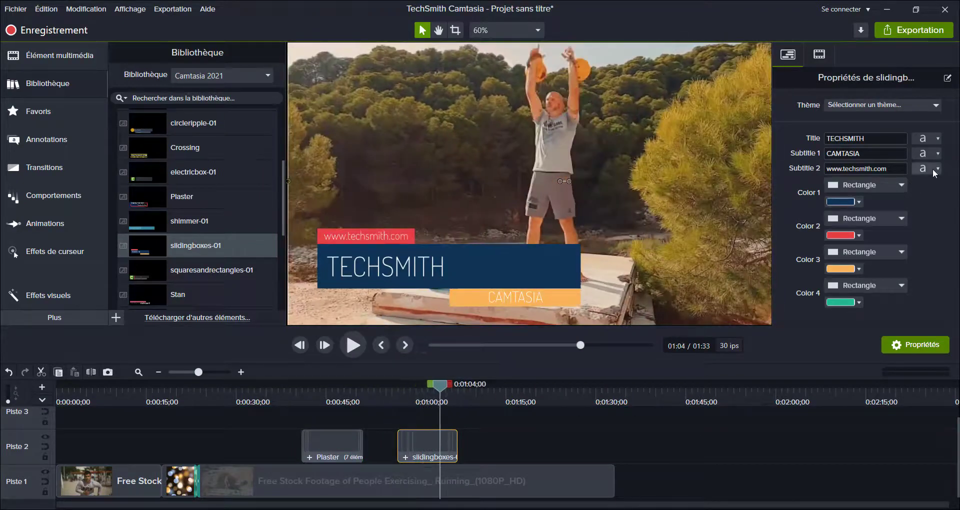
# View the Color 1 choices of slidingboxes-01, and try underline and strikethrough on its Title text.
pyautogui.click(859, 201)
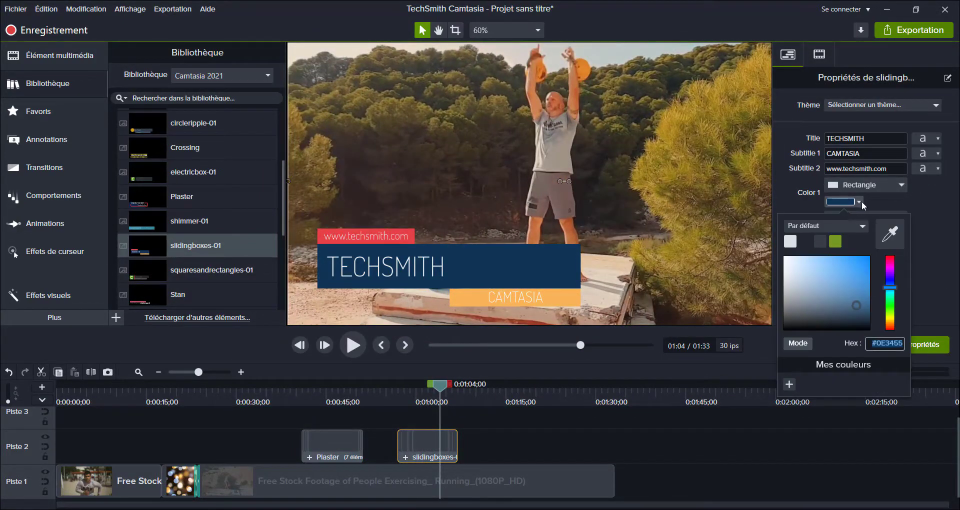
pyautogui.click(859, 201)
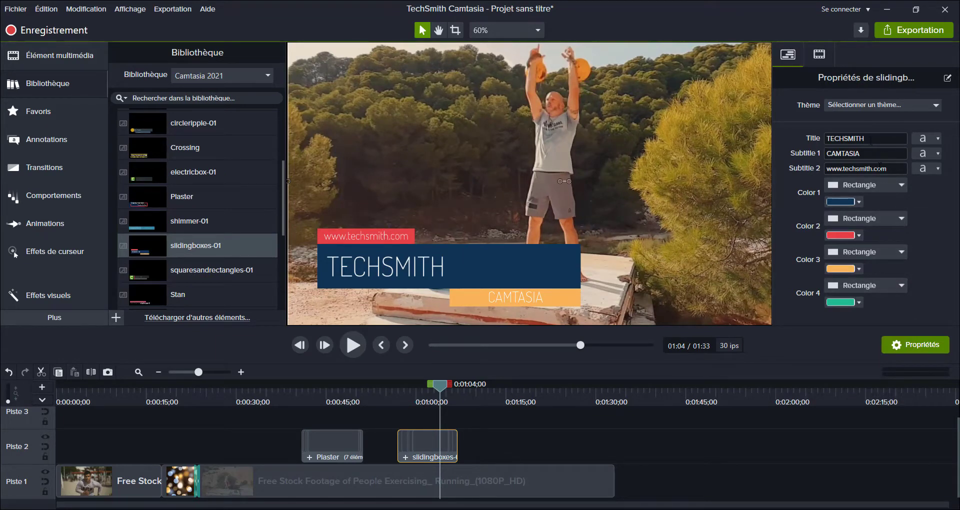
pyautogui.click(933, 138)
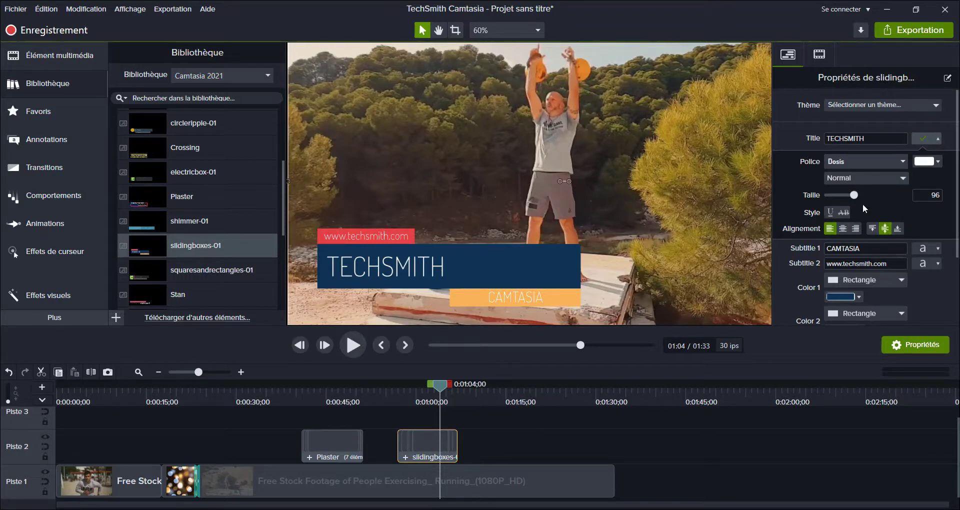
pyautogui.click(829, 212)
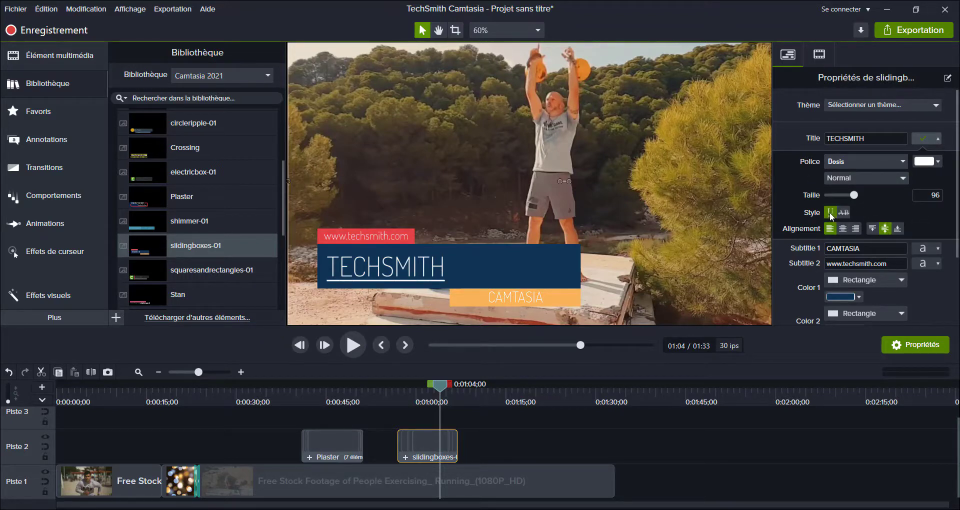
pyautogui.click(830, 213)
pyautogui.click(843, 212)
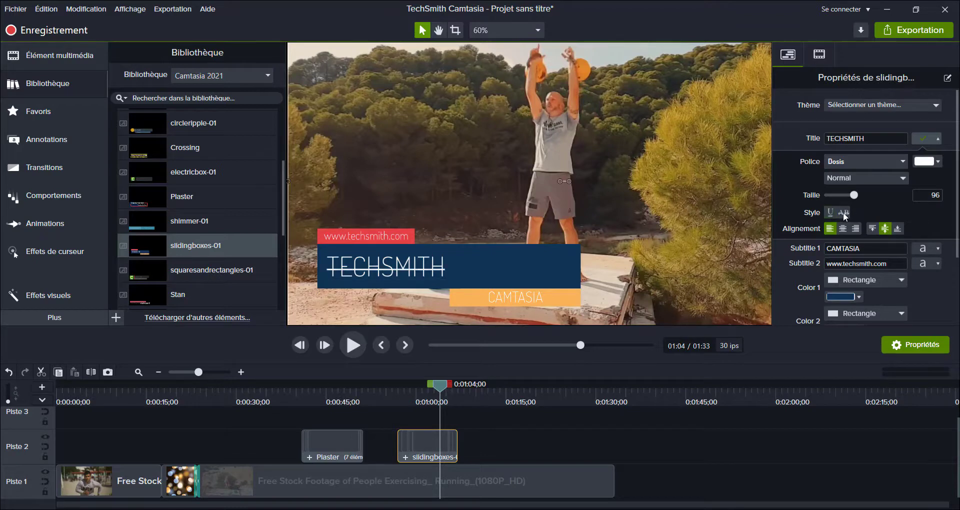
pyautogui.click(842, 212)
# Set the Title text size of slidingboxes-01 to 141, and view the remaining text and colour options.
pyautogui.moveTo(853, 195); pyautogui.dragTo(880, 188)
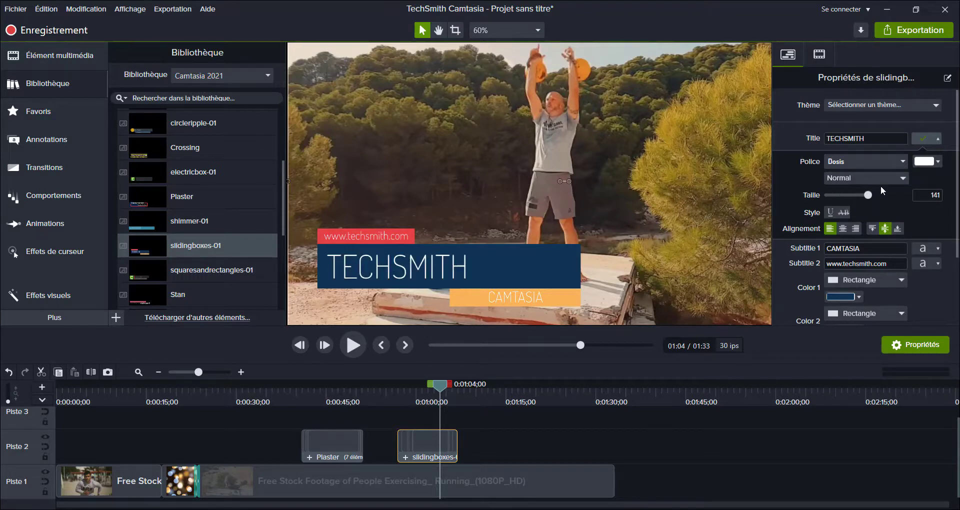
pyautogui.scroll(-2, 844, 225)
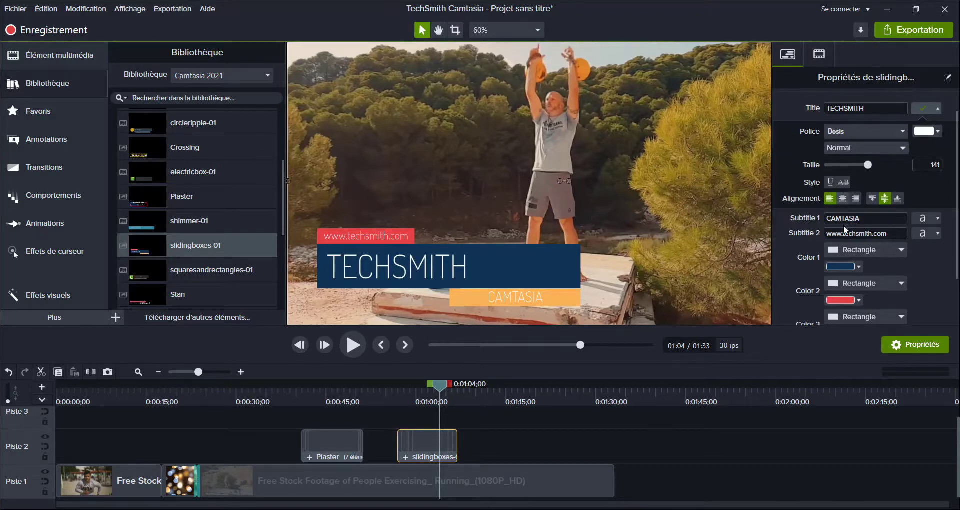
pyautogui.scroll(2, 884, 218)
pyautogui.click(940, 165)
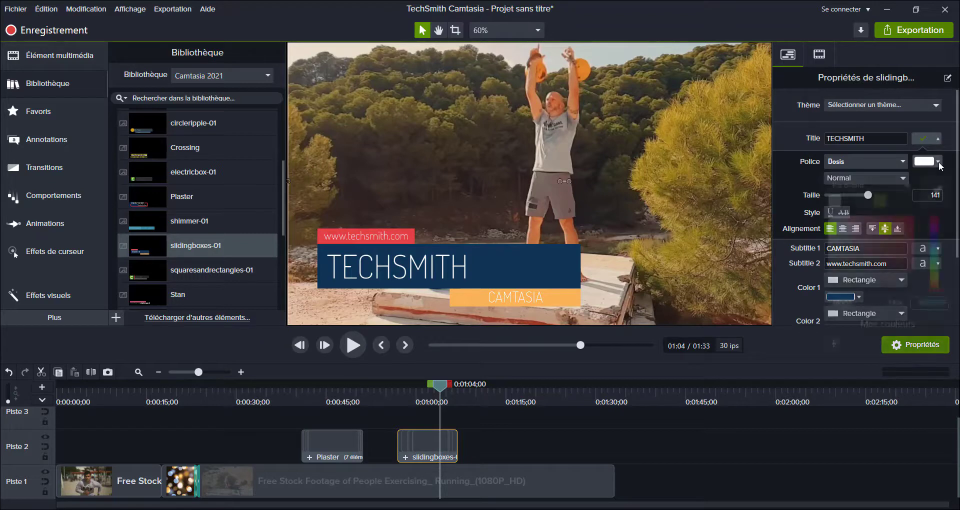
pyautogui.click(787, 164)
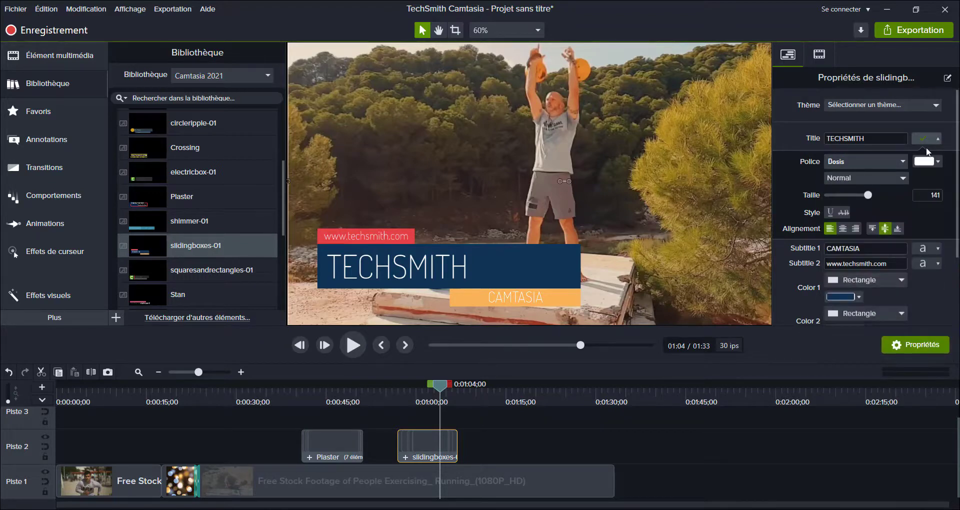
pyautogui.click(936, 139)
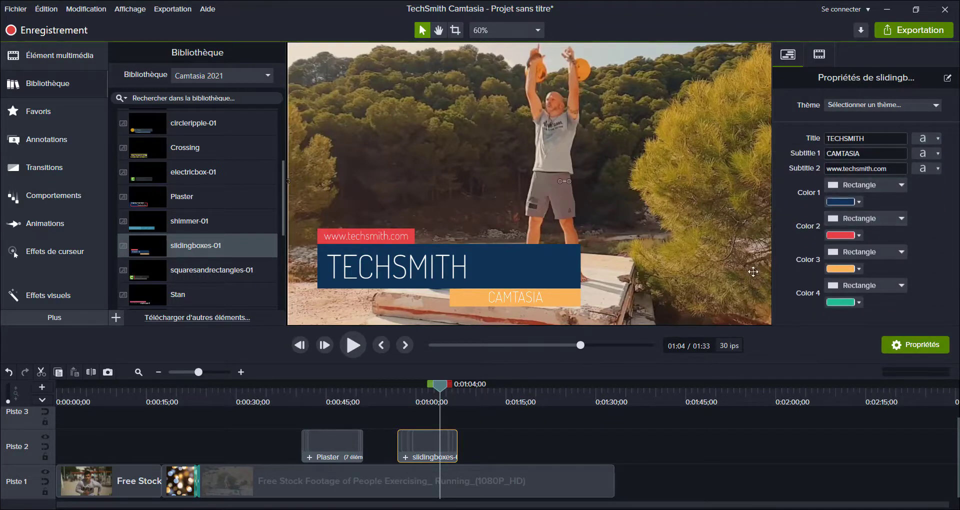
# Scrub through the slidingboxes-01 banner from 0:00:57;00 to 0:01:06;00 to preview its animation.
pyautogui.moveTo(443, 383); pyautogui.dragTo(398, 389)
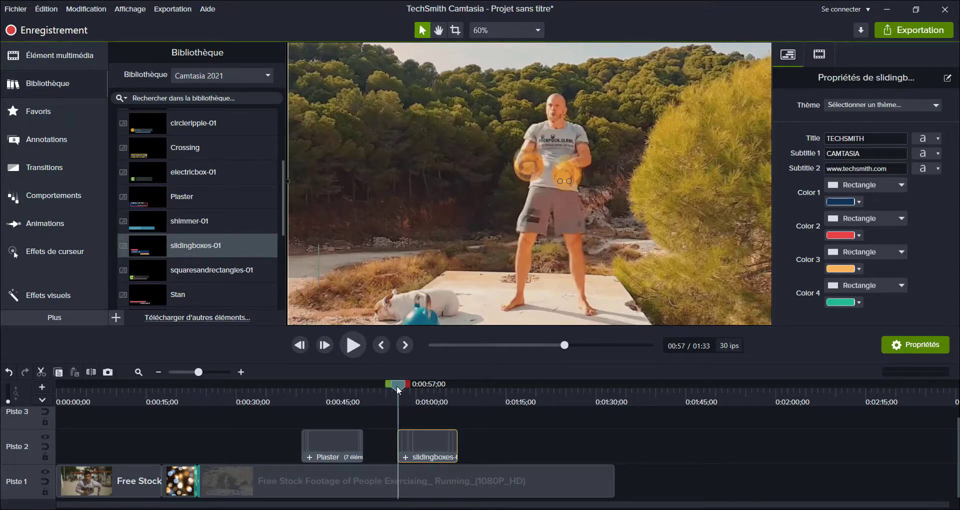
pyautogui.moveTo(397, 385); pyautogui.dragTo(452, 415)
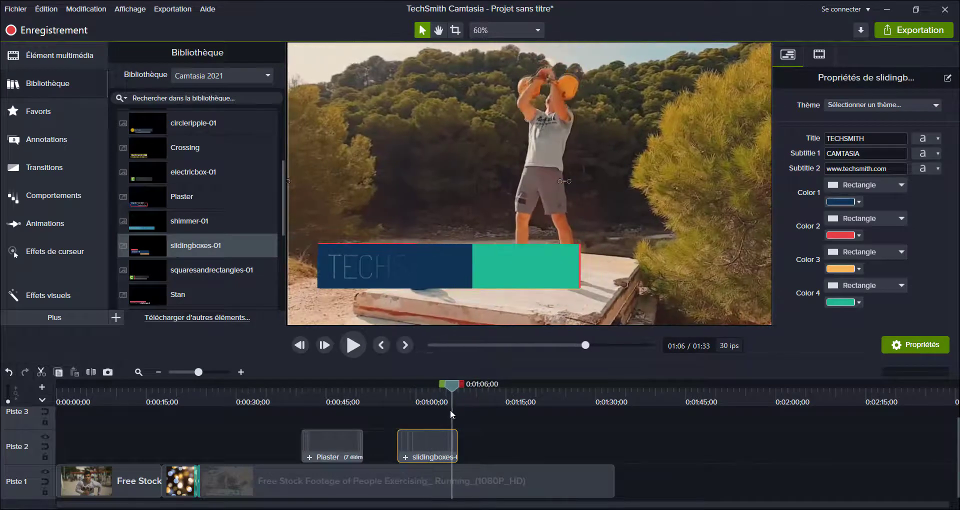